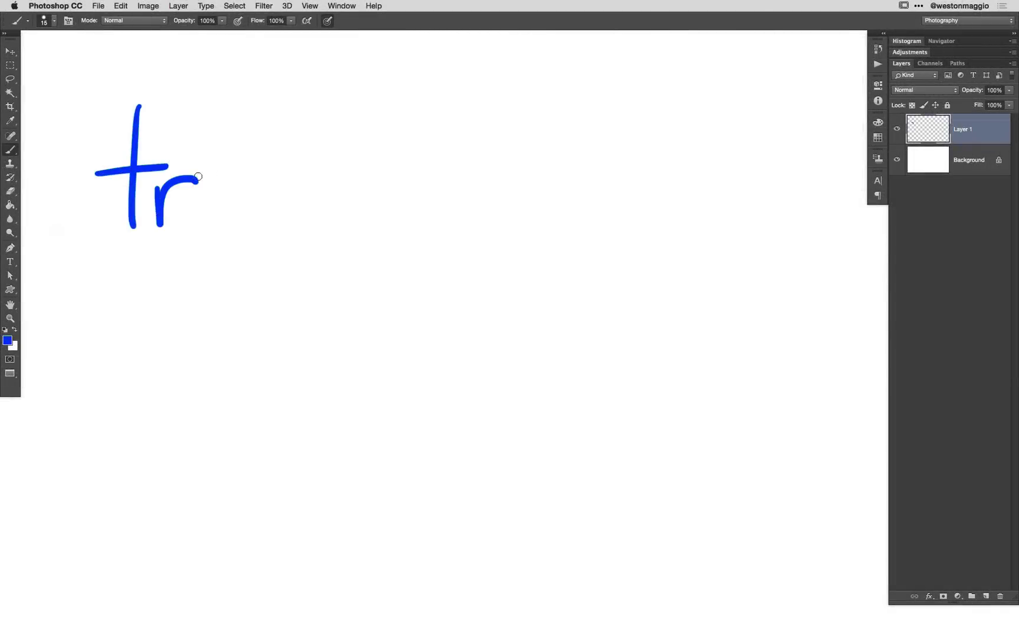
Step: Finish hand-lettering 'transparency' in blue on Layer 1, ending with a looped y
{"action": "mouse_move", "coordinate": [263, 184]}
{"action": "left_mouse_down"}
{"action": "mouse_move", "coordinate": [265, 210]}
{"action": "mouse_move", "coordinate": [294, 211]}
{"action": "mouse_move", "coordinate": [329, 191]}
{"action": "mouse_move", "coordinate": [320, 183]}
{"action": "mouse_move", "coordinate": [319, 218]}
{"action": "left_mouse_up"}
{"action": "left_click", "coordinate": [345, 175]}
{"action": "mouse_move", "coordinate": [367, 178]}
{"action": "left_mouse_down"}
{"action": "mouse_move", "coordinate": [364, 211]}
{"action": "mouse_move", "coordinate": [373, 192]}
{"action": "left_mouse_up"}
{"action": "mouse_move", "coordinate": [455, 174]}
{"action": "left_mouse_down"}
{"action": "mouse_move", "coordinate": [432, 202]}
{"action": "mouse_move", "coordinate": [467, 214]}
{"action": "left_mouse_up"}
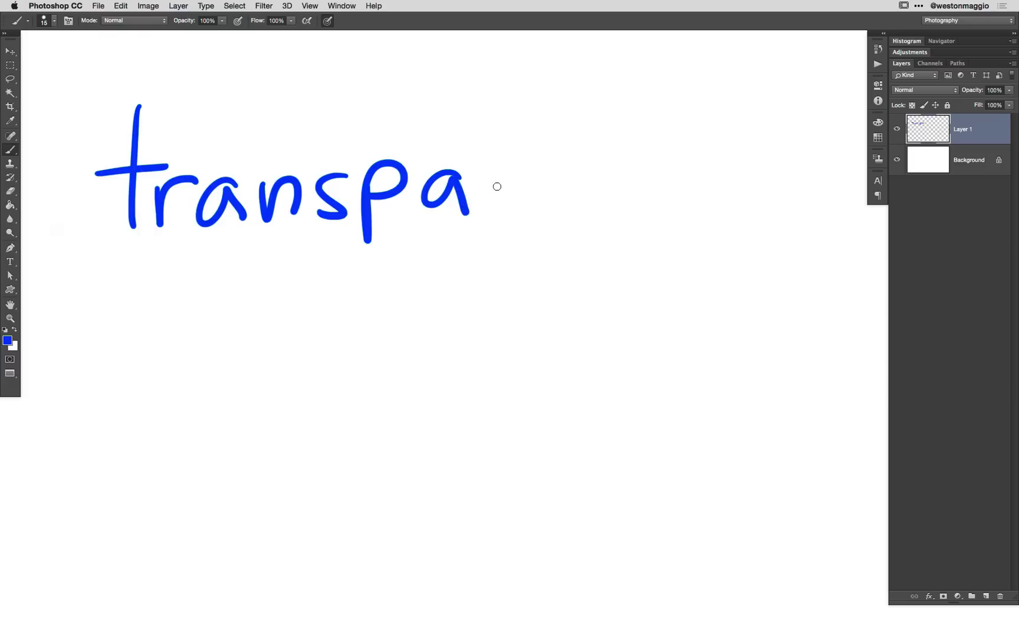
{"action": "mouse_move", "coordinate": [497, 178]}
{"action": "left_mouse_down"}
{"action": "mouse_move", "coordinate": [540, 161]}
{"action": "mouse_move", "coordinate": [590, 204]}
{"action": "left_mouse_up"}
{"action": "mouse_move", "coordinate": [604, 171]}
{"action": "left_mouse_down"}
{"action": "mouse_move", "coordinate": [631, 170]}
{"action": "mouse_move", "coordinate": [647, 201]}
{"action": "left_mouse_up"}
{"action": "left_click", "coordinate": [684, 170]}
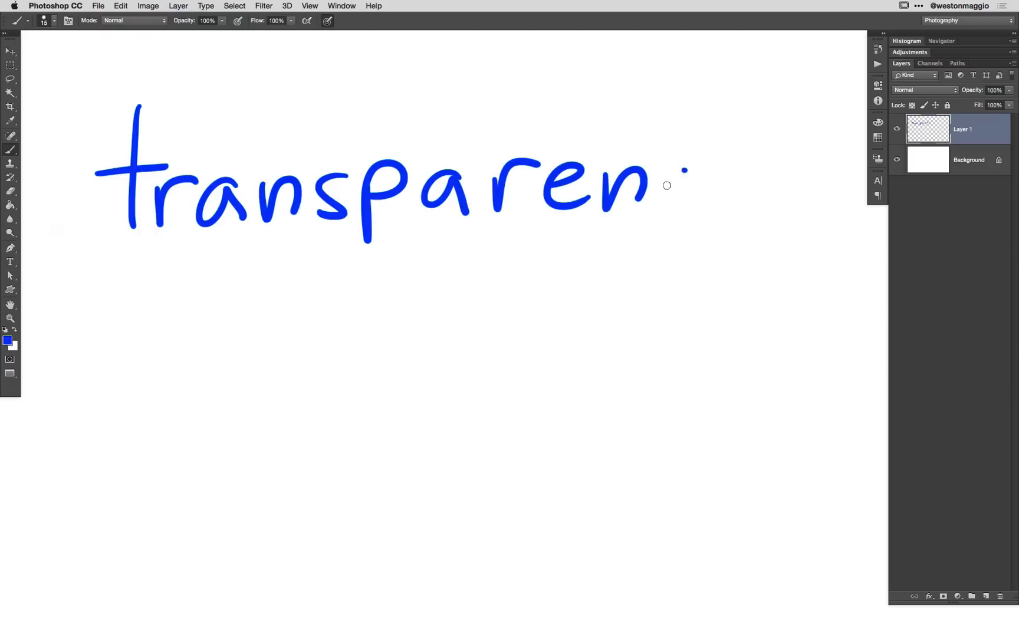
{"action": "mouse_move", "coordinate": [686, 170]}
{"action": "left_mouse_down"}
{"action": "mouse_move", "coordinate": [701, 202]}
{"action": "mouse_move", "coordinate": [761, 237]}
{"action": "mouse_move", "coordinate": [845, 264]}
{"action": "left_mouse_up"}
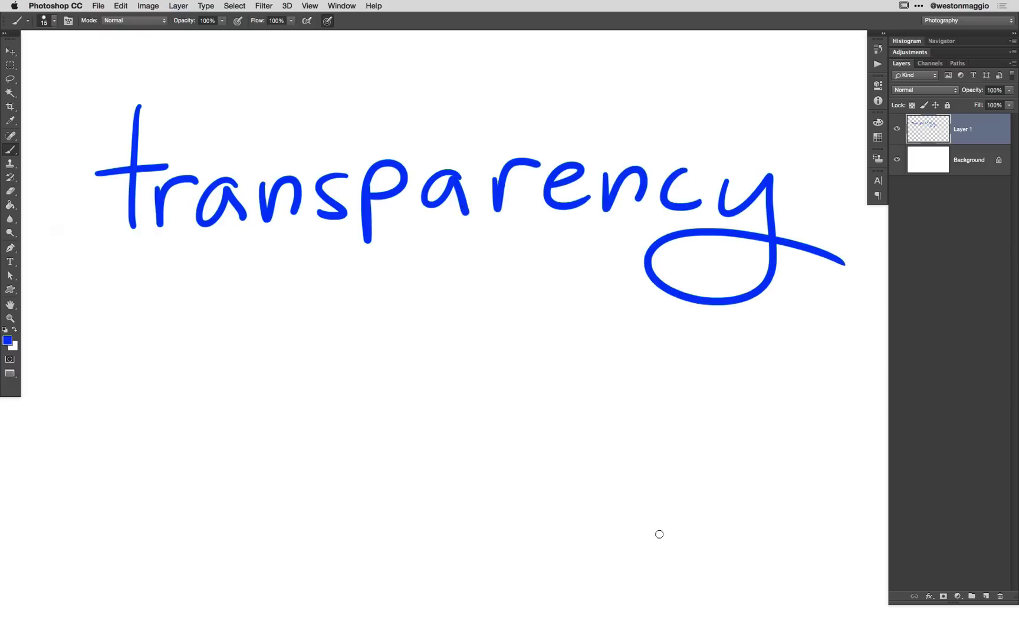
Step: Toggle Layer 1's visibility off and back on, then hide the Background layer
{"action": "left_click", "coordinate": [898, 130]}
{"action": "left_click", "coordinate": [898, 131]}
{"action": "left_click", "coordinate": [897, 159]}
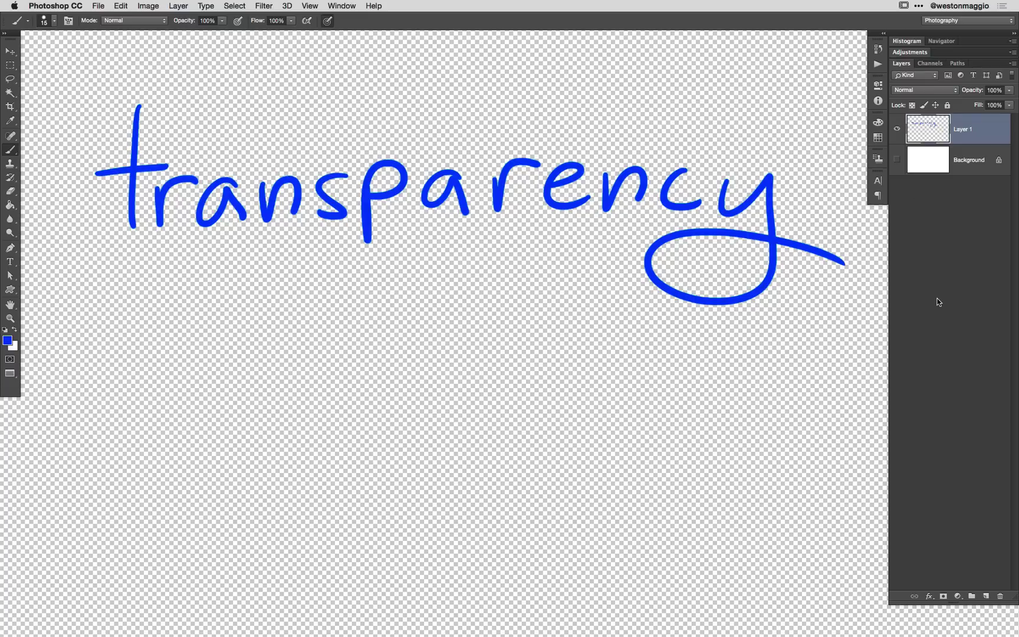
Step: Paint a thick 45 px magenta zigzag across the word on a new layer
{"action": "left_click", "coordinate": [8, 341]}
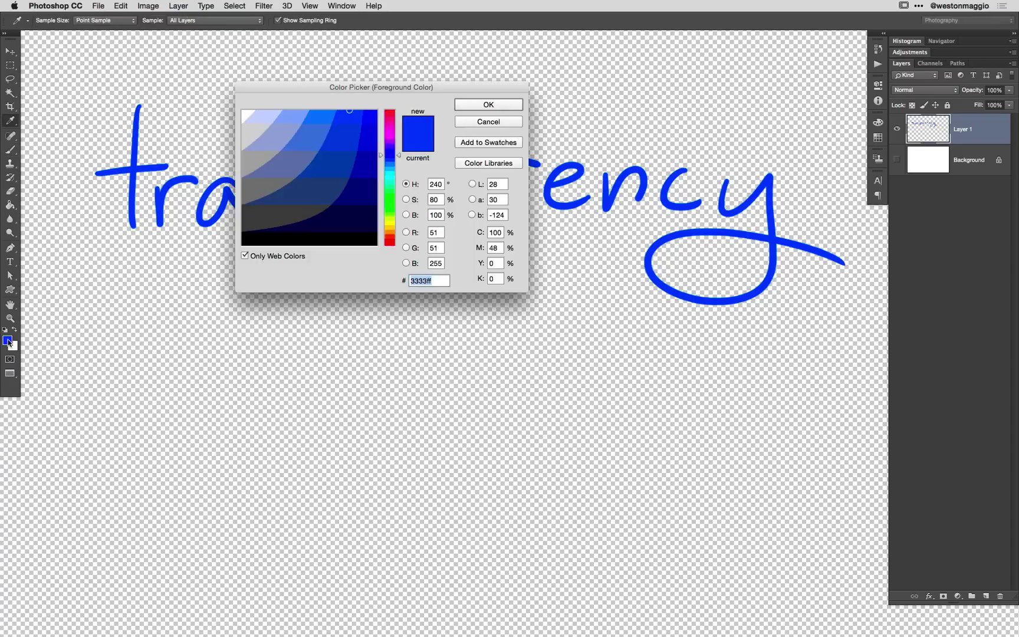
{"action": "mouse_move", "coordinate": [390, 143]}
{"action": "left_mouse_down"}
{"action": "mouse_move", "coordinate": [390, 113]}
{"action": "mouse_move", "coordinate": [390, 125]}
{"action": "left_mouse_up"}
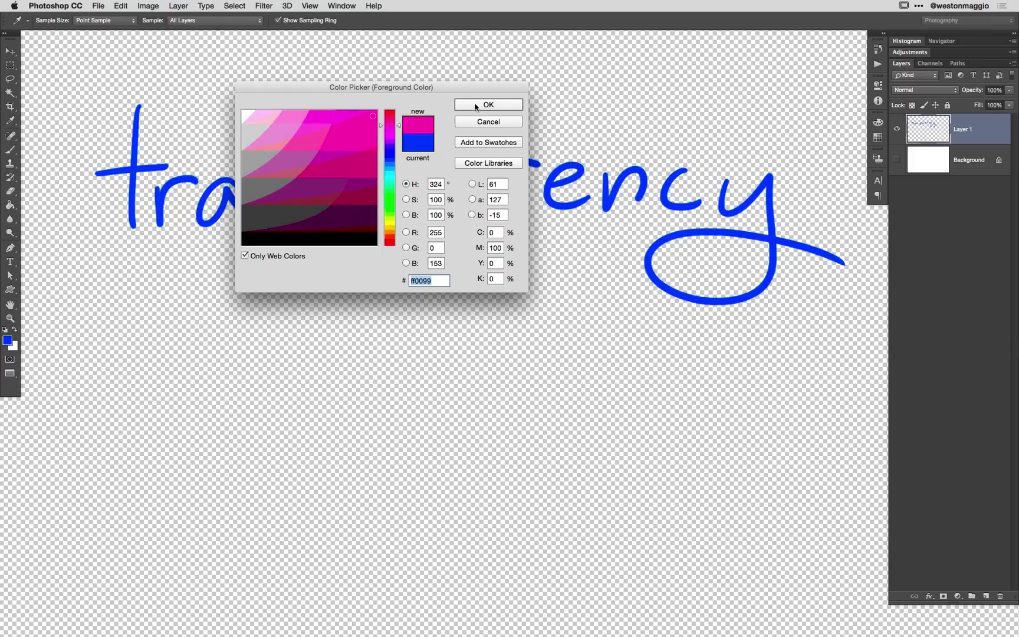
{"action": "left_click", "coordinate": [489, 104]}
{"action": "left_click", "coordinate": [986, 596]}
{"action": "key", "text": "bracketright"}
{"action": "key", "text": "bracketright"}
{"action": "key", "text": "bracketright"}
{"action": "mouse_move", "coordinate": [292, 71]}
{"action": "left_mouse_down"}
{"action": "mouse_move", "coordinate": [396, 121]}
{"action": "mouse_move", "coordinate": [649, 313]}
{"action": "left_mouse_up"}
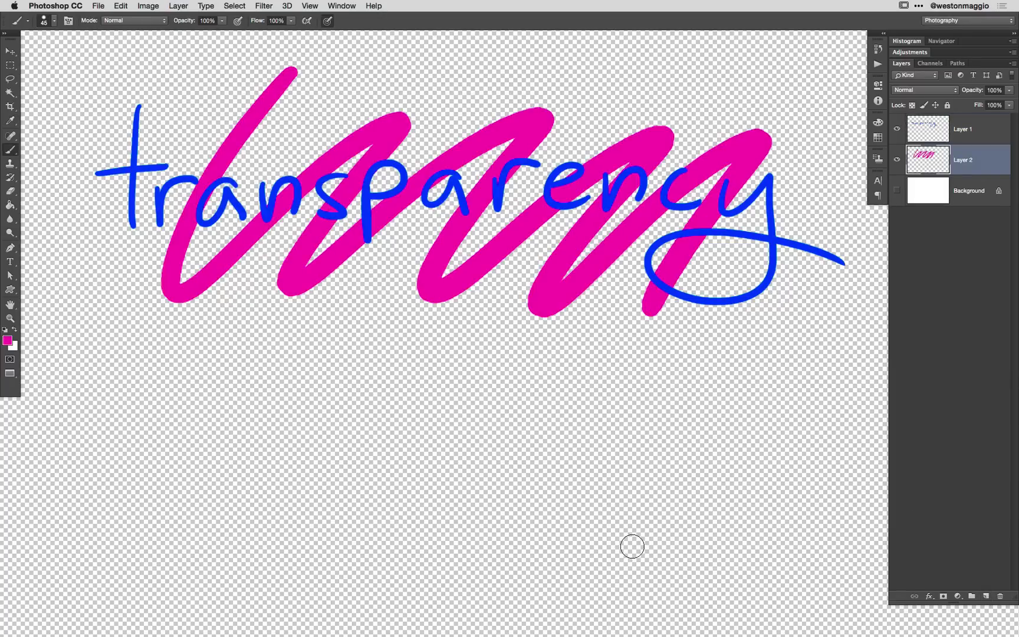
Step: Move Layer 1's blue word down below the zigzag, deselect, and show the Background again
{"action": "key", "text": "v"}
{"action": "left_click", "coordinate": [916, 134]}
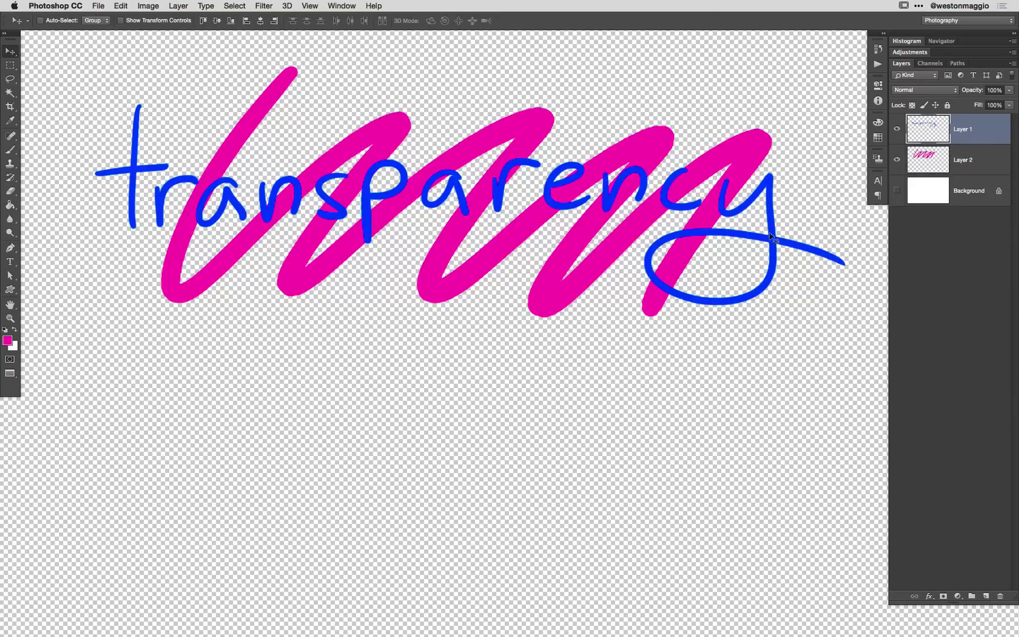
{"action": "left_click_drag", "start_coordinate": [748, 255], "coordinate": [746, 489]}
{"action": "key", "text": "super+d"}
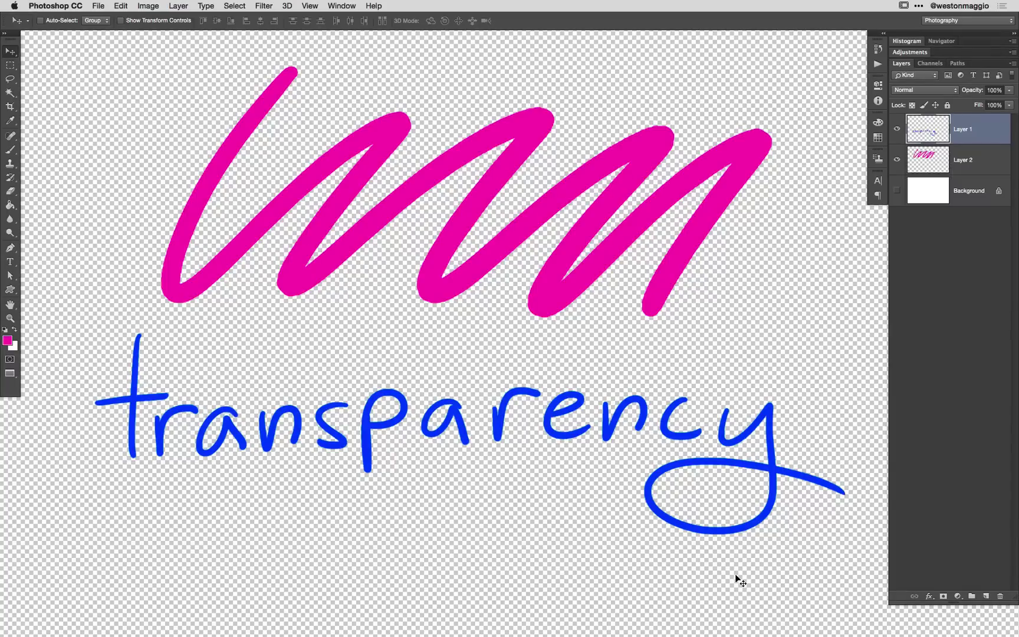
{"action": "left_click", "coordinate": [897, 190]}
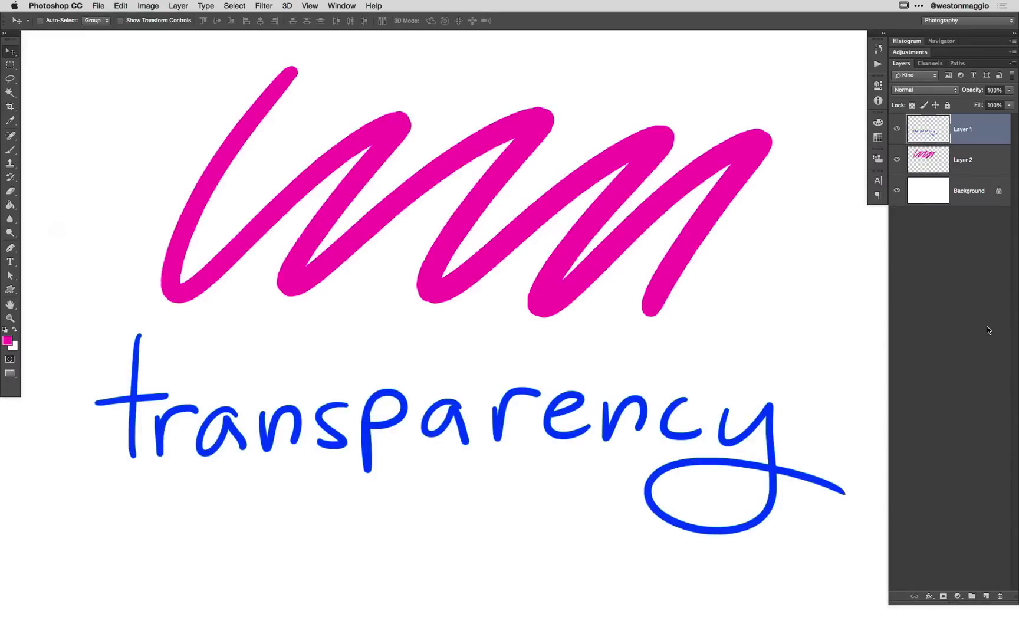
Step: Select Layer 2 and Layer 1 together and delete both, leaving only the white Background
{"action": "left_click", "coordinate": [973, 168], "text": "shift"}
{"action": "left_click_drag", "start_coordinate": [972, 168], "coordinate": [1001, 595]}
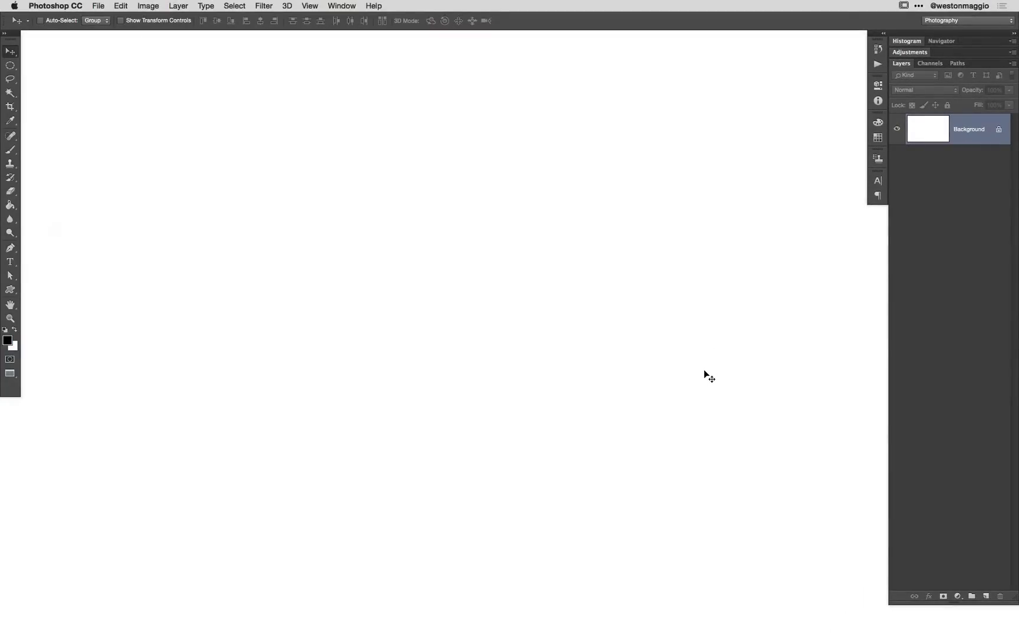
{"action": "key", "text": "m"}
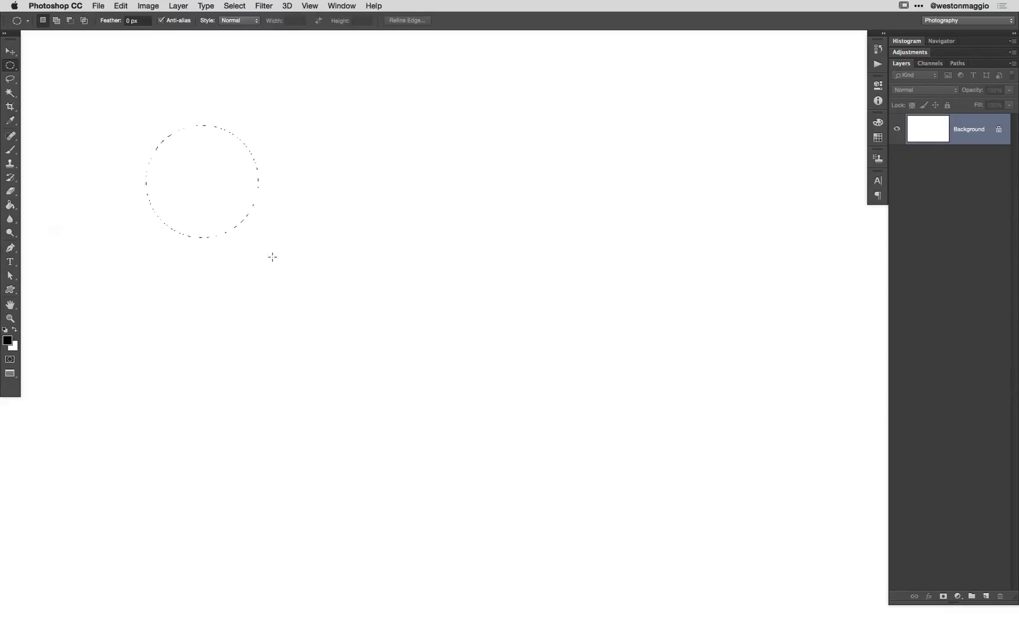
Step: Draw a circular selection, shade it with grey at 20% brush opacity, then deselect
{"action": "left_click_drag", "start_coordinate": [429, 411], "coordinate": [435, 417]}
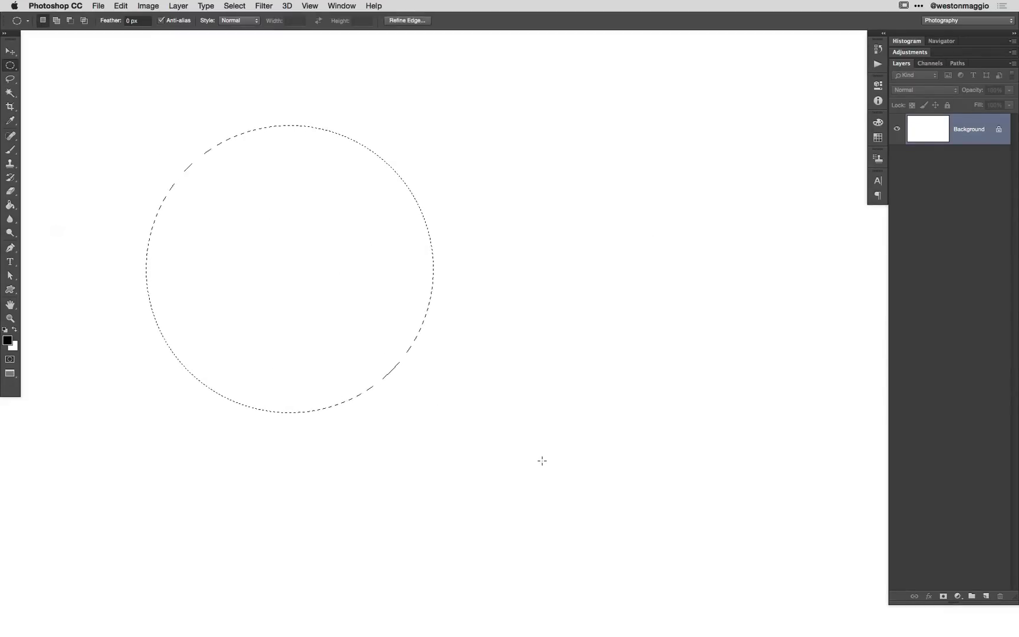
{"action": "key", "text": "b"}
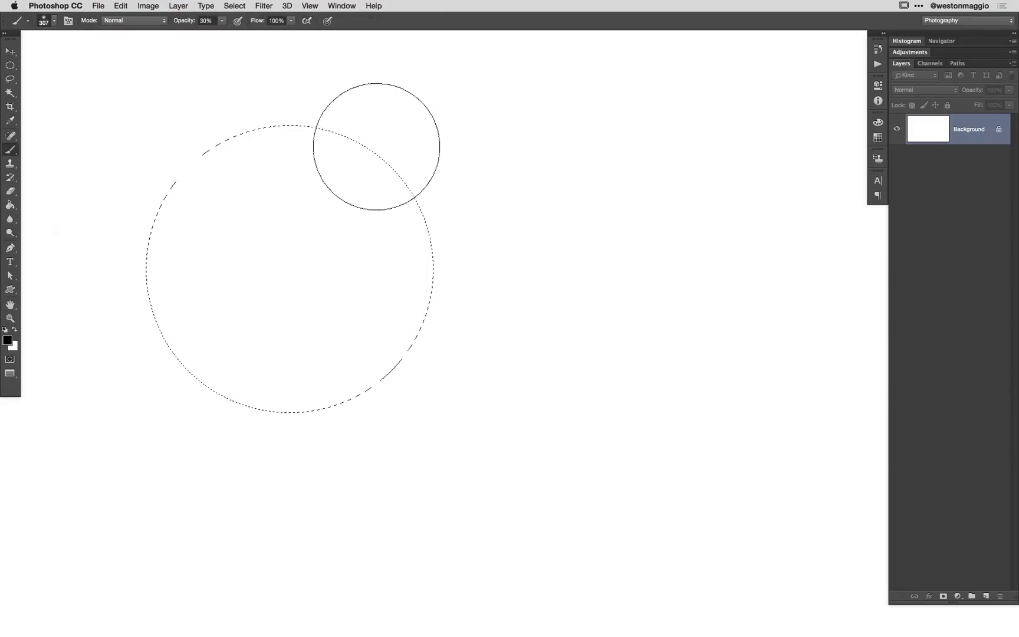
{"action": "key", "text": "2"}
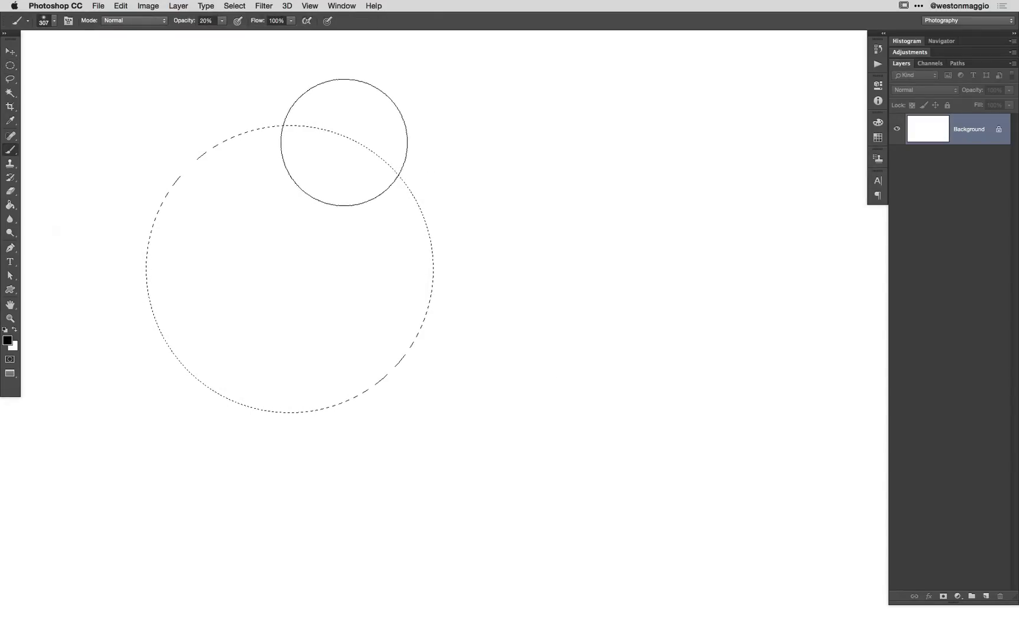
{"action": "mouse_move", "coordinate": [282, 114]}
{"action": "left_mouse_down"}
{"action": "mouse_move", "coordinate": [422, 384]}
{"action": "mouse_move", "coordinate": [516, 227]}
{"action": "mouse_move", "coordinate": [432, 84]}
{"action": "mouse_move", "coordinate": [576, 223]}
{"action": "mouse_move", "coordinate": [449, 151]}
{"action": "mouse_move", "coordinate": [175, 307]}
{"action": "mouse_move", "coordinate": [528, 316]}
{"action": "mouse_move", "coordinate": [244, 446]}
{"action": "mouse_move", "coordinate": [551, 308]}
{"action": "mouse_move", "coordinate": [84, 220]}
{"action": "mouse_move", "coordinate": [558, 230]}
{"action": "mouse_move", "coordinate": [509, 371]}
{"action": "mouse_move", "coordinate": [165, 391]}
{"action": "mouse_move", "coordinate": [109, 214]}
{"action": "mouse_move", "coordinate": [457, 407]}
{"action": "mouse_move", "coordinate": [157, 430]}
{"action": "mouse_move", "coordinate": [471, 499]}
{"action": "left_mouse_up"}
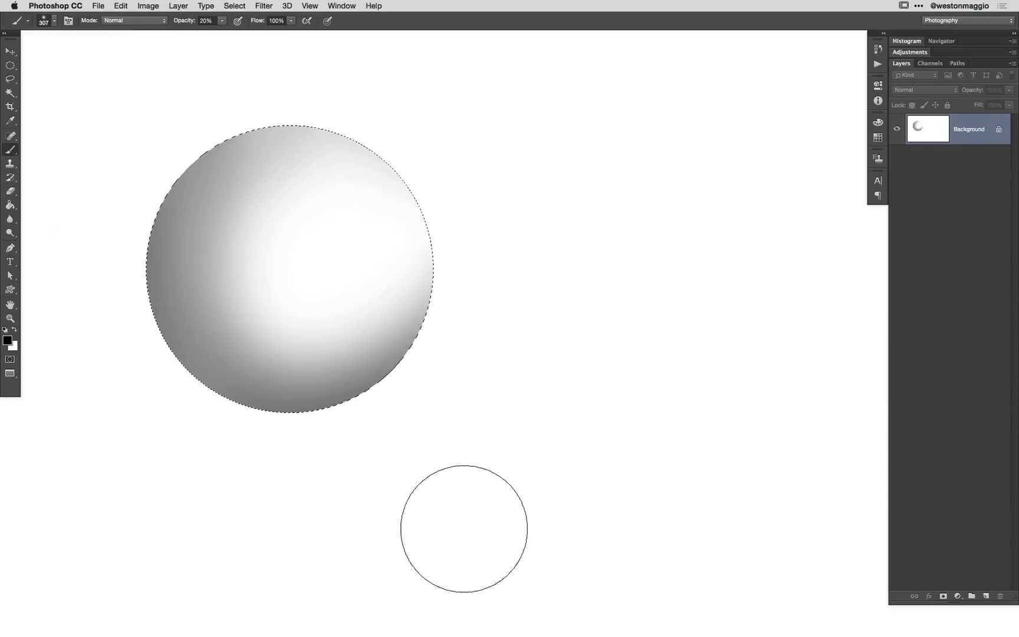
{"action": "key", "text": "super+d"}
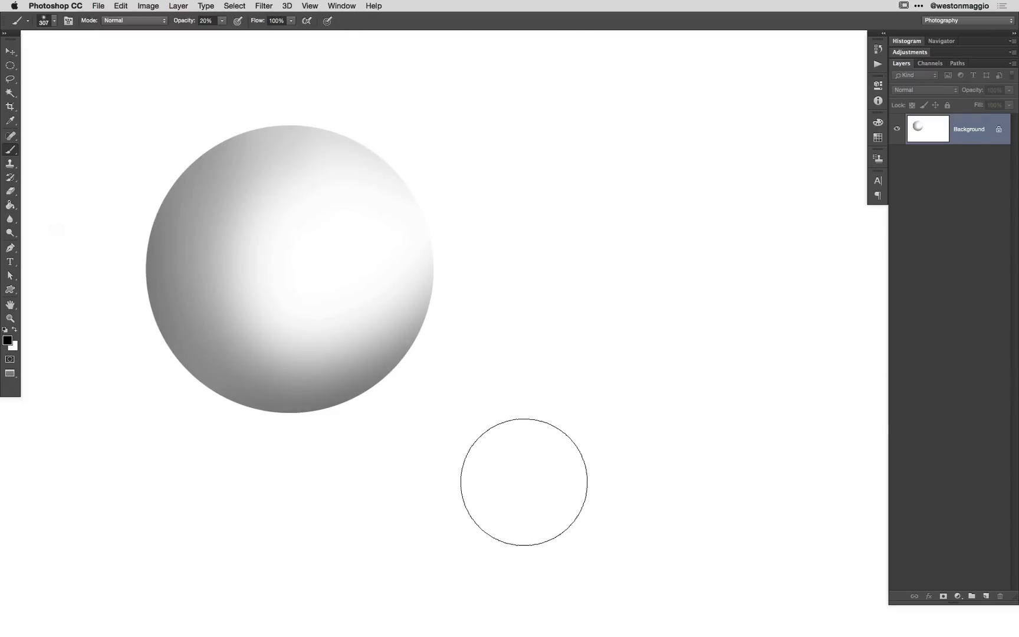
{"action": "left_click", "coordinate": [10, 51]}
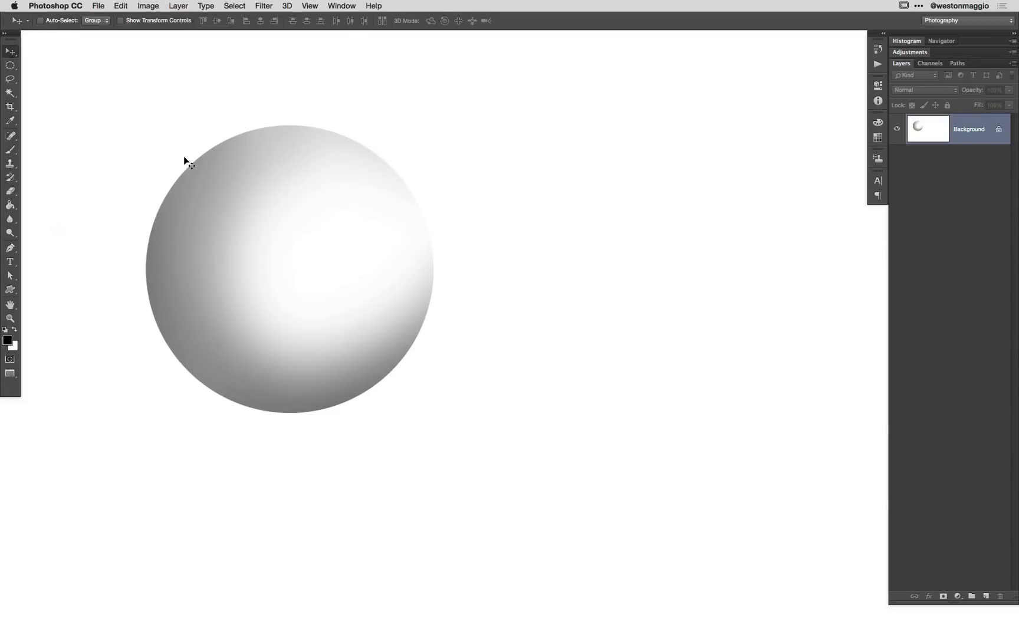
{"action": "left_click", "coordinate": [470, 318]}
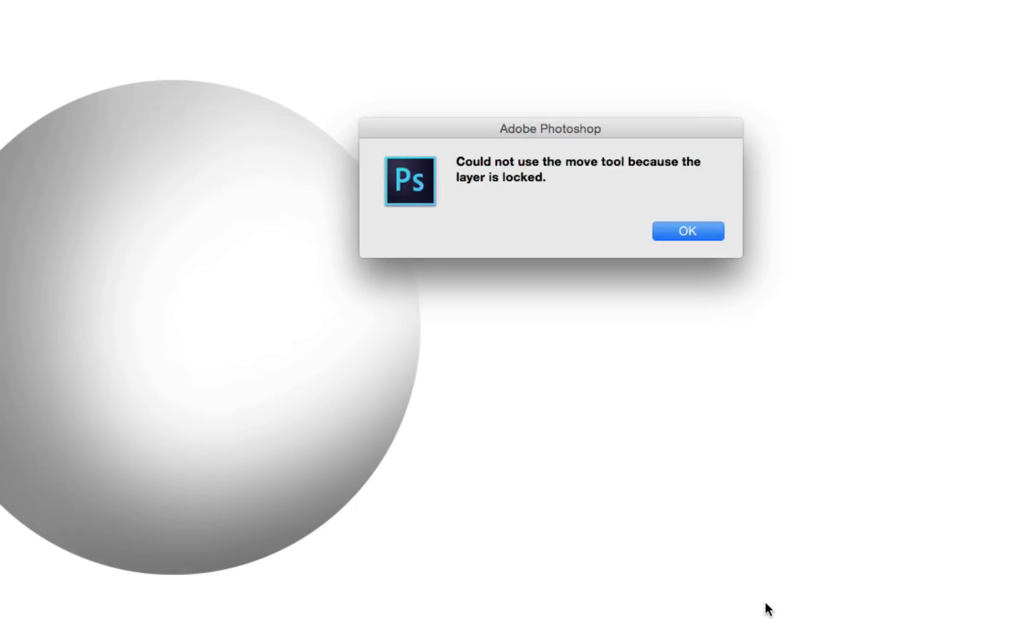
{"action": "left_click", "coordinate": [661, 233]}
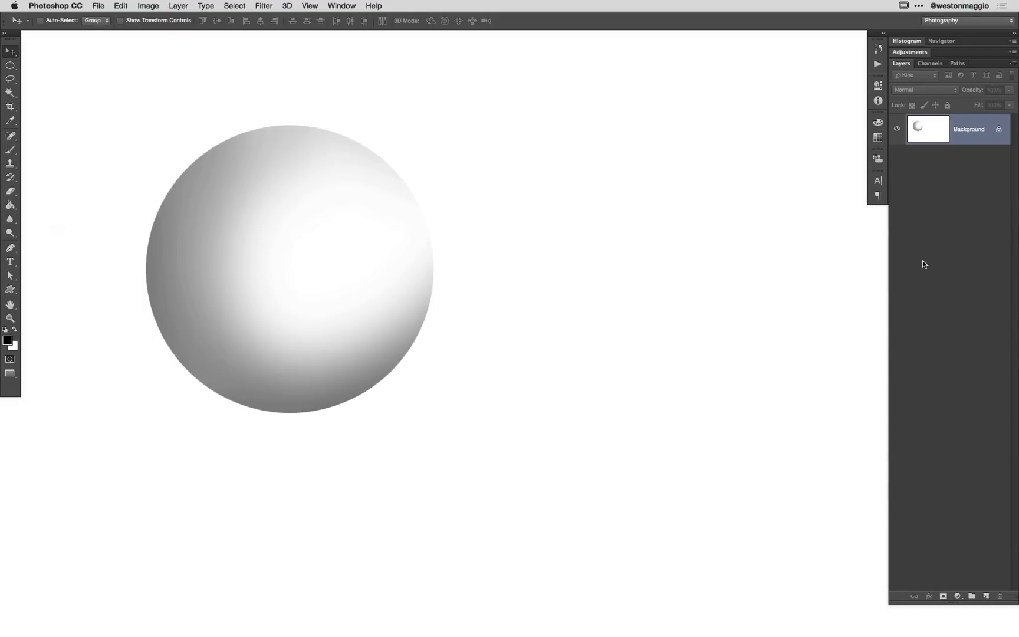
Step: Select the whole canvas and fill it with White using Edit > Fill
{"action": "key", "text": "super+d"}
{"action": "key", "text": "shift+BackSpace"}
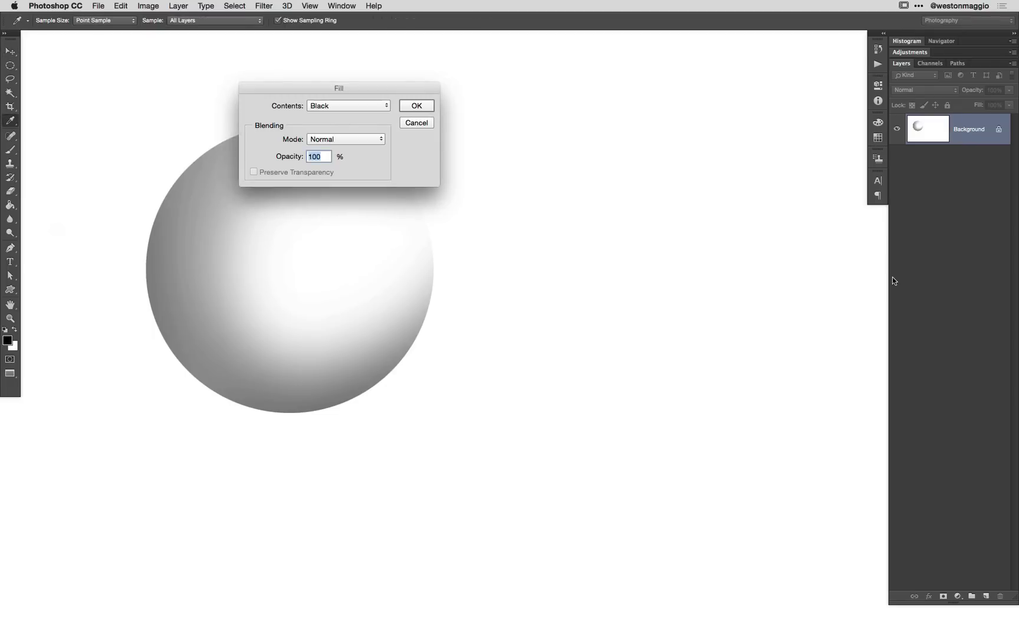
{"action": "left_click", "coordinate": [368, 104]}
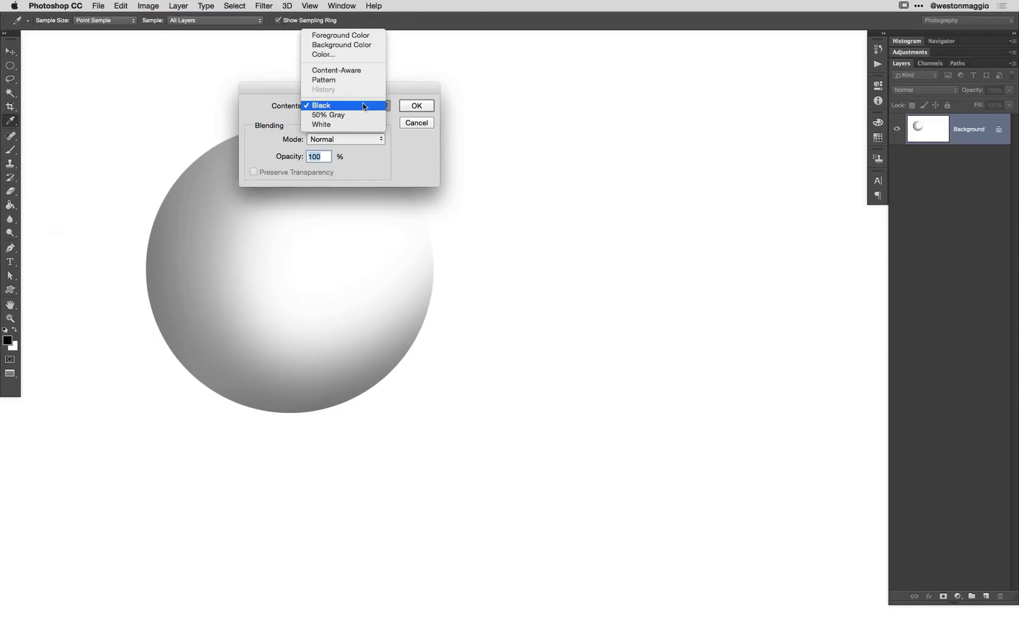
{"action": "left_click", "coordinate": [322, 124]}
{"action": "left_click", "coordinate": [416, 106]}
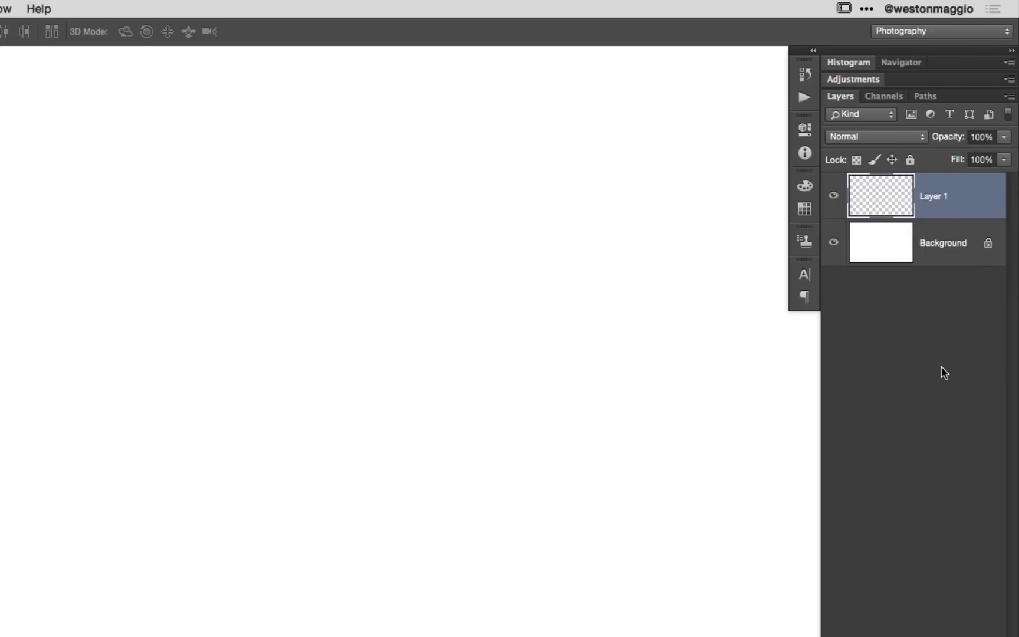
Step: Switch to the Elliptical Marquee tool with the empty Layer 1 above the Background
{"action": "key", "text": "m"}
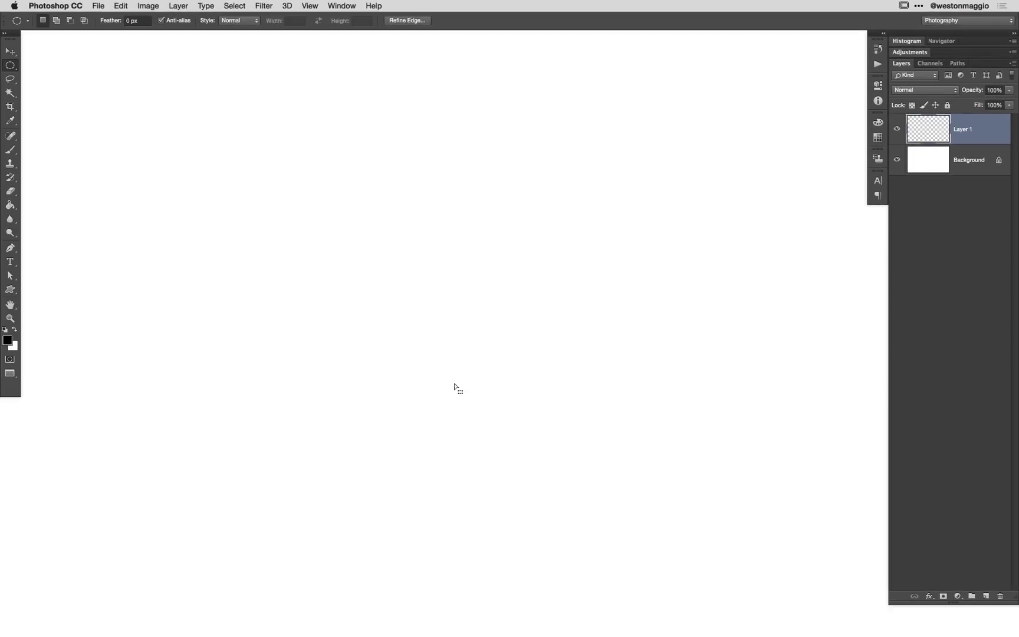
Step: Draw a large circular selection and enlarge the brush from 307 to 375 px
{"action": "left_click_drag", "start_coordinate": [228, 164], "coordinate": [301, 327]}
{"action": "left_click_drag", "start_coordinate": [469, 441], "coordinate": [419, 411]}
{"action": "key", "text": "b"}
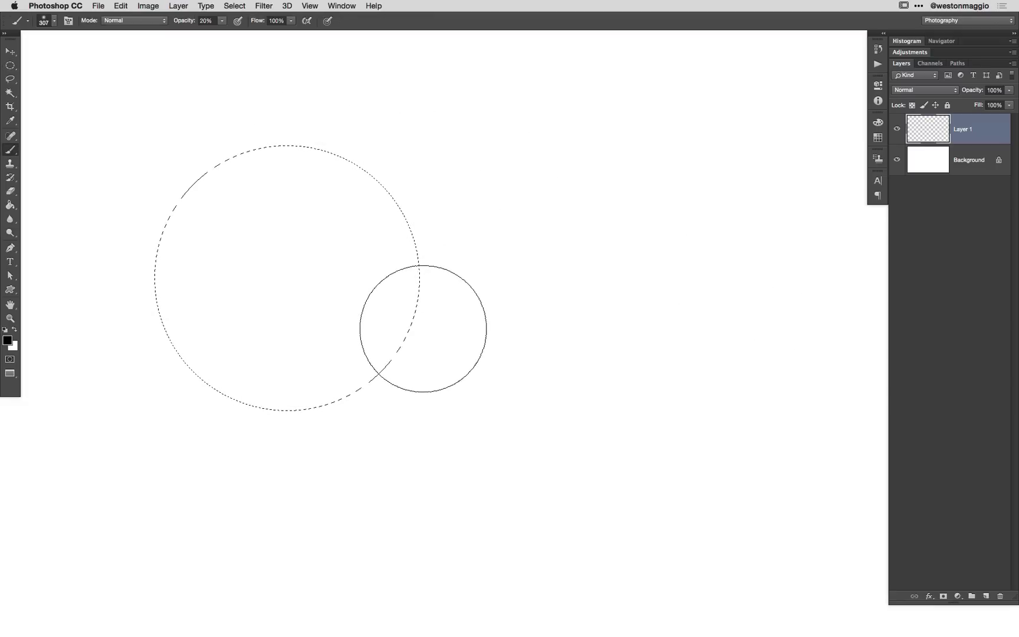
{"action": "left_click_drag", "start_coordinate": [422, 329], "coordinate": [446, 336]}
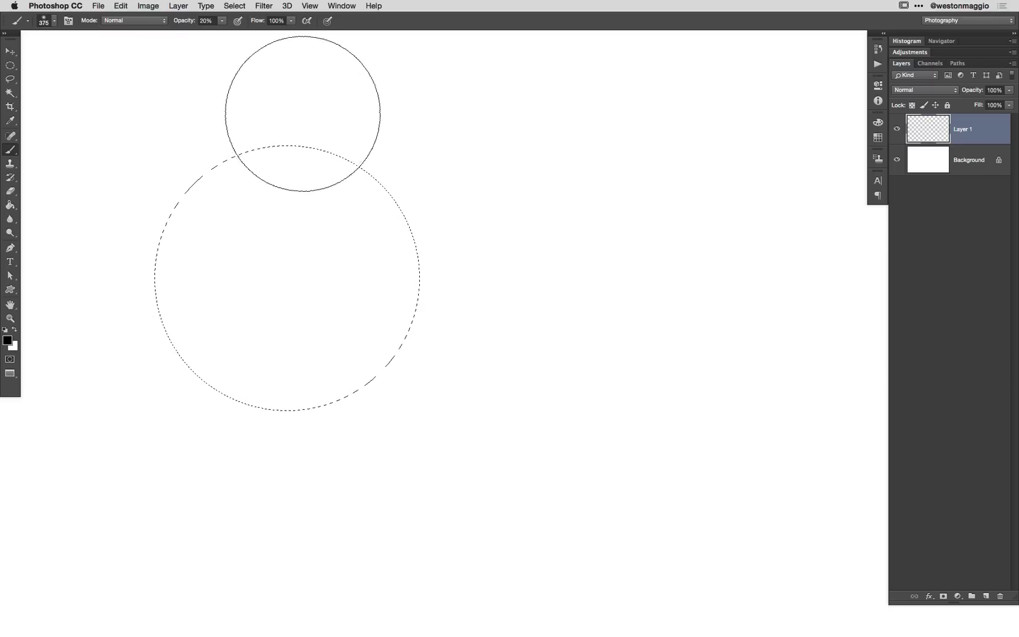
Step: Shade the sphere's rim and lower half with soft grey, then deselect
{"action": "mouse_move", "coordinate": [302, 113]}
{"action": "left_mouse_down"}
{"action": "mouse_move", "coordinate": [198, 136]}
{"action": "mouse_move", "coordinate": [105, 259]}
{"action": "mouse_move", "coordinate": [155, 432]}
{"action": "left_mouse_up"}
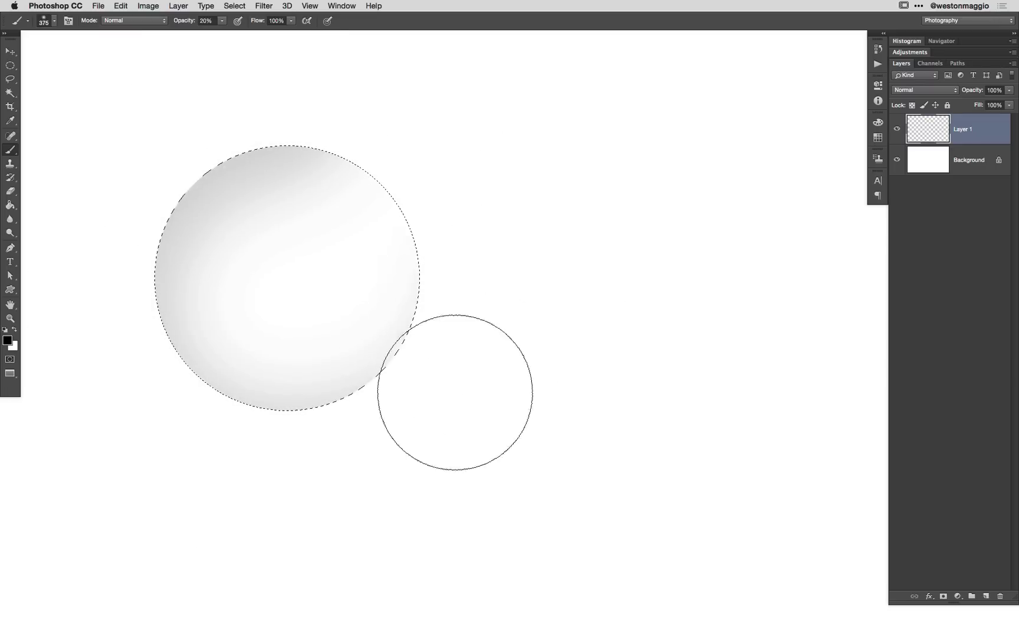
{"action": "mouse_move", "coordinate": [455, 392]}
{"action": "left_mouse_down"}
{"action": "mouse_move", "coordinate": [214, 415]}
{"action": "mouse_move", "coordinate": [98, 228]}
{"action": "left_mouse_up"}
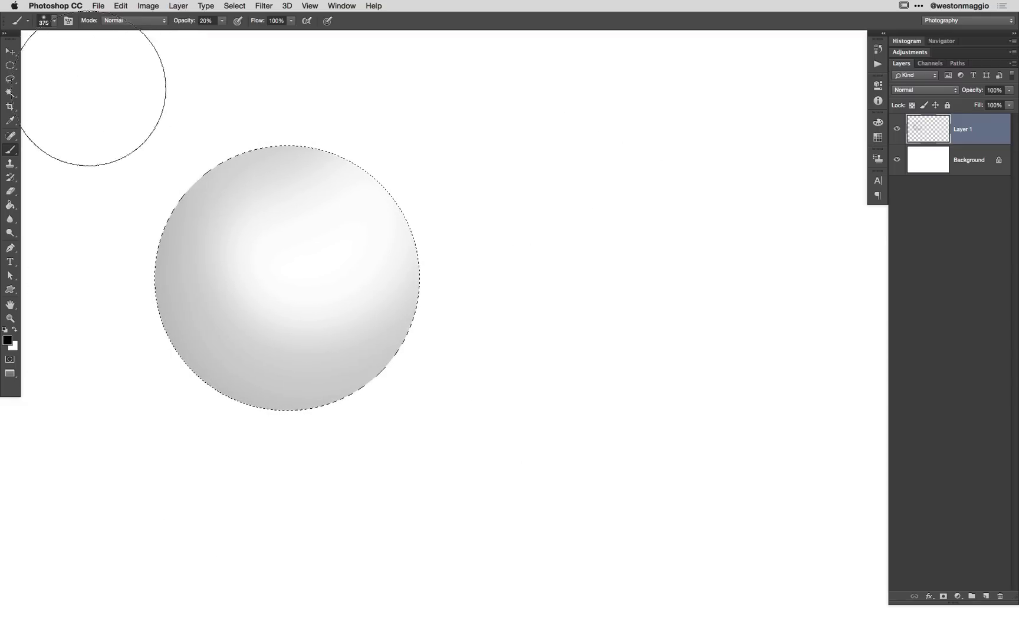
{"action": "mouse_move", "coordinate": [253, 401]}
{"action": "left_mouse_down"}
{"action": "mouse_move", "coordinate": [314, 423]}
{"action": "mouse_move", "coordinate": [503, 319]}
{"action": "left_mouse_up"}
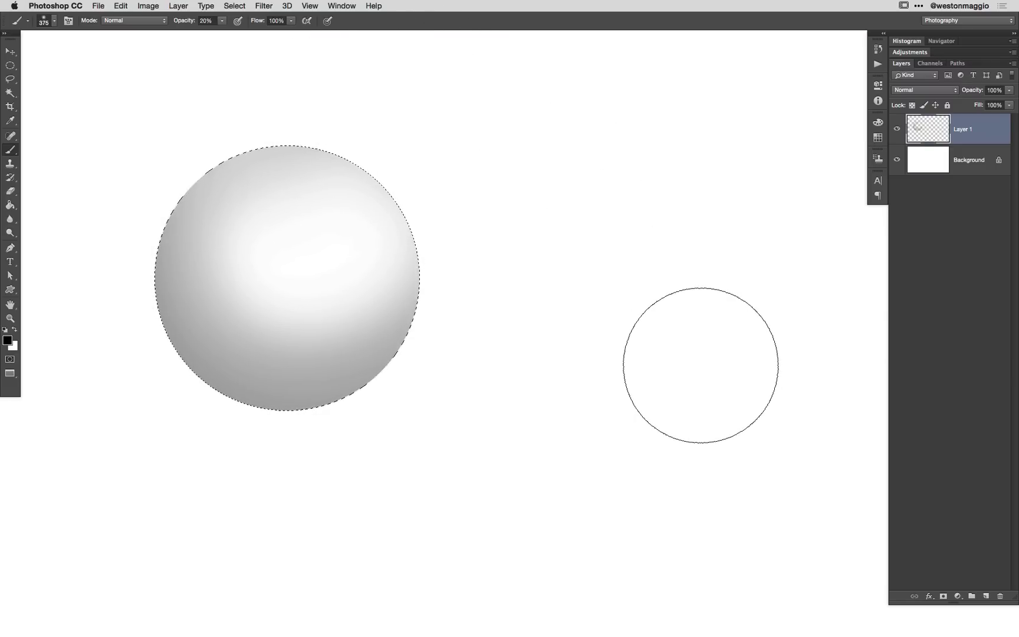
{"action": "key", "text": "super+d"}
Step: Drag the sphere on Layer 1 slightly up and to the right with the Move tool
{"action": "key", "text": "v"}
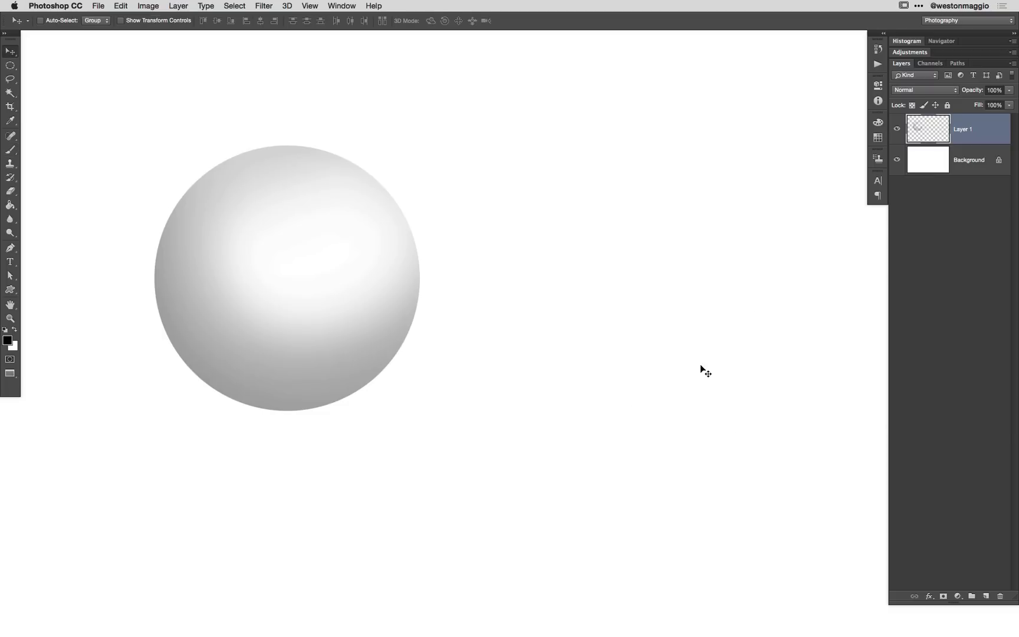
{"action": "left_click_drag", "start_coordinate": [259, 372], "coordinate": [348, 315]}
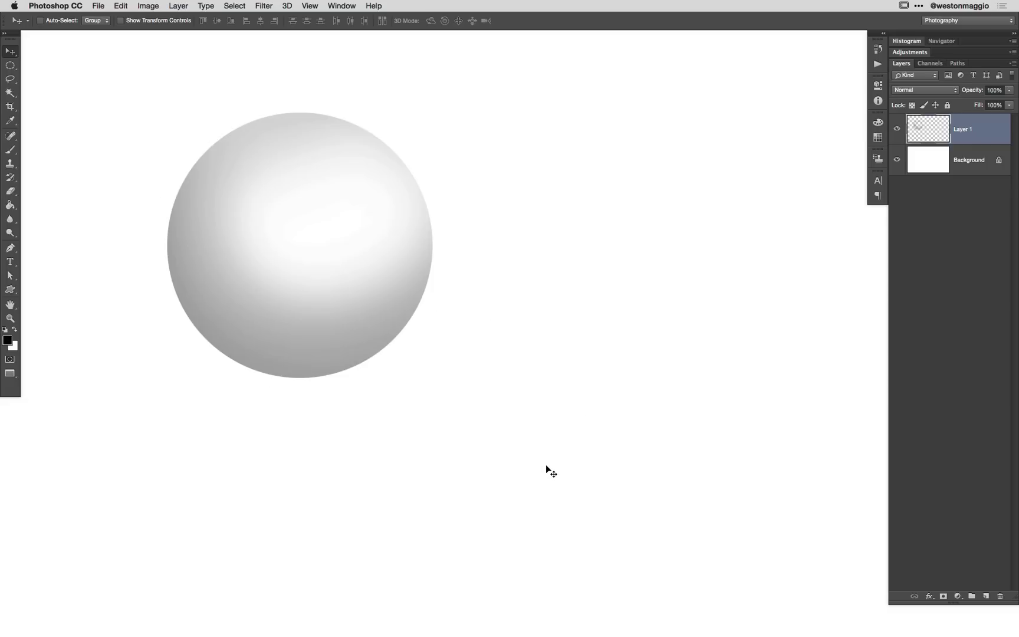
Step: Try a 175 px grey shadow around the sphere, undo it, then load Layer 1's pixels as a selection
{"action": "key", "text": "b"}
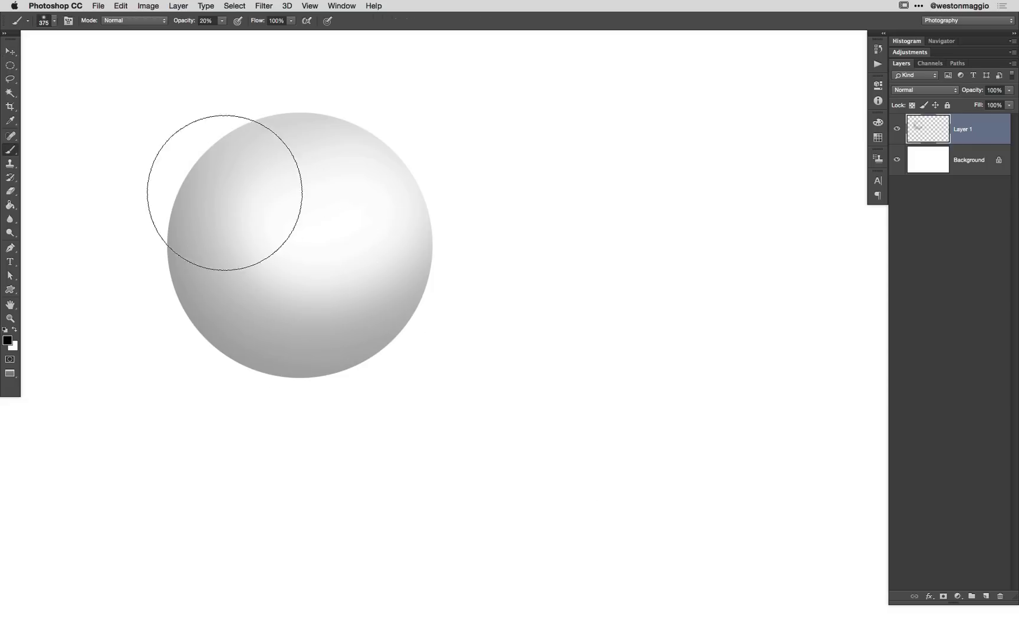
{"action": "key", "text": "bracketleft"}
{"action": "key", "text": "bracketleft"}
{"action": "key", "text": "bracketleft"}
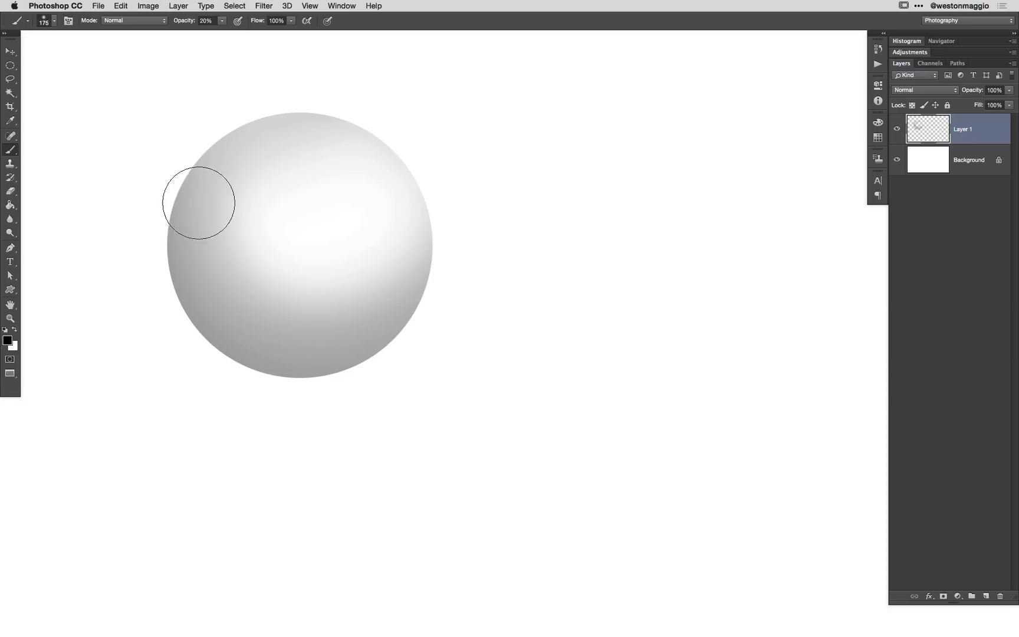
{"action": "mouse_move", "coordinate": [236, 88]}
{"action": "left_mouse_down"}
{"action": "mouse_move", "coordinate": [200, 145]}
{"action": "mouse_move", "coordinate": [466, 278]}
{"action": "left_mouse_up"}
{"action": "mouse_move", "coordinate": [192, 120]}
{"action": "left_mouse_down"}
{"action": "mouse_move", "coordinate": [452, 364]}
{"action": "mouse_move", "coordinate": [522, 321]}
{"action": "left_mouse_up"}
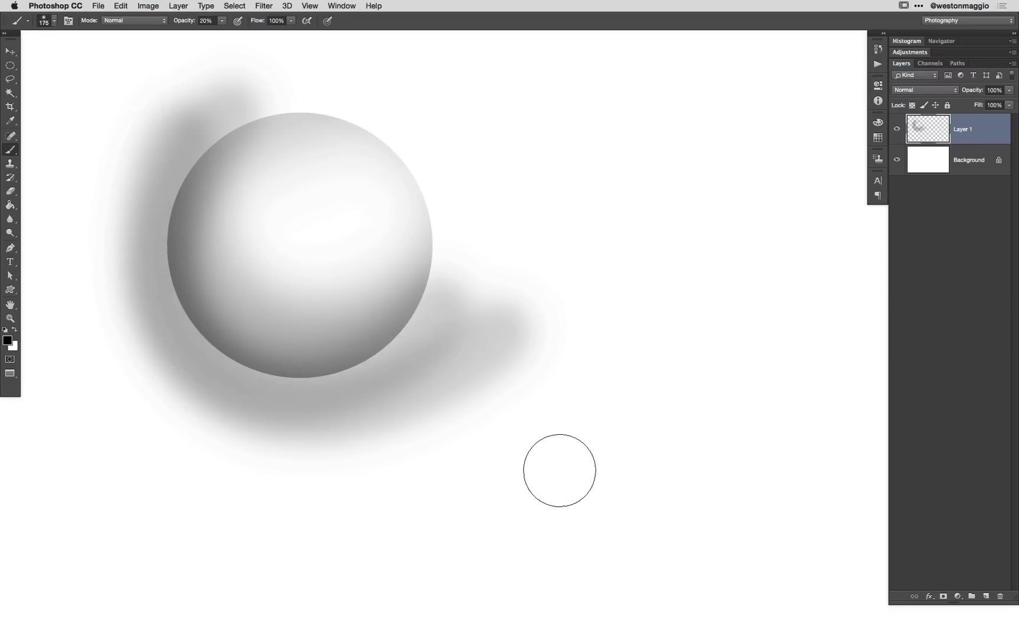
{"action": "key", "text": "super+z"}
{"action": "key", "text": "alt+super+z"}
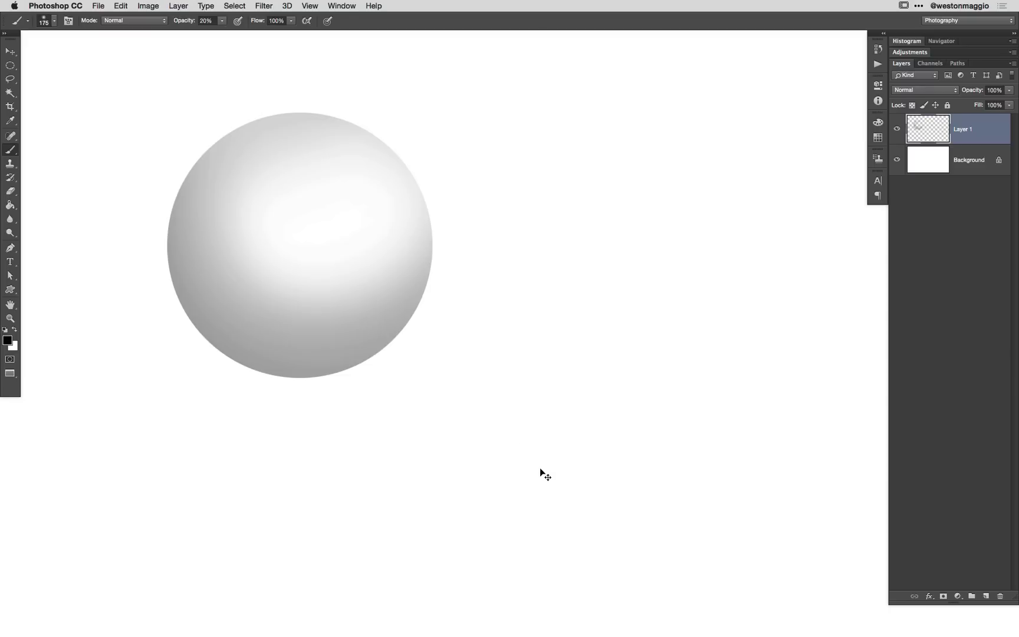
{"action": "left_click", "coordinate": [917, 148], "text": "super"}
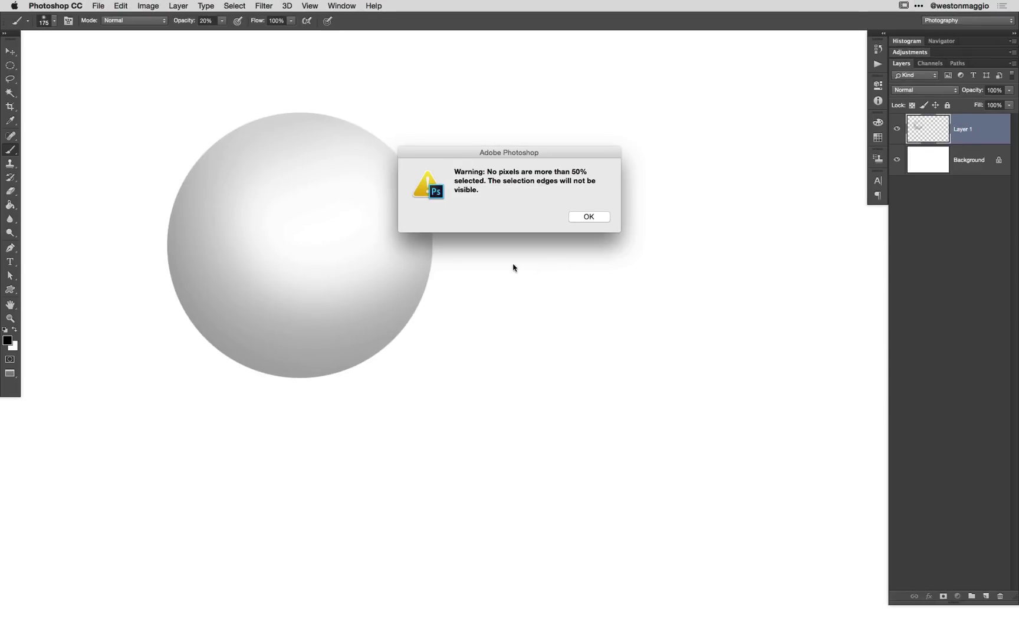
Step: Dismiss the 50% selection warning, then hide and reshow the Background layer to check transparency
{"action": "left_click", "coordinate": [588, 217]}
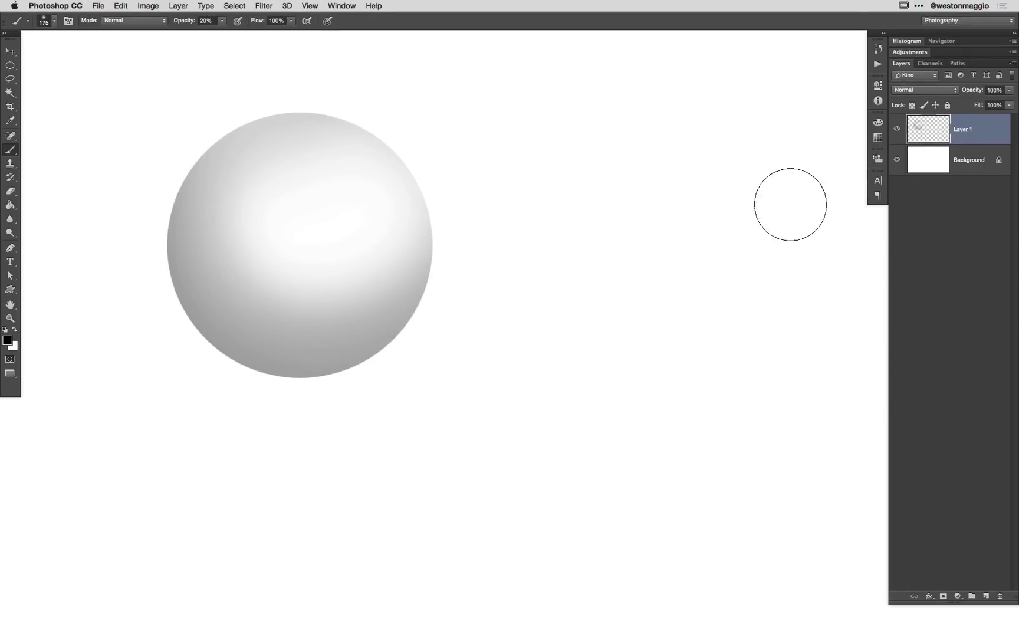
{"action": "left_click", "coordinate": [897, 161]}
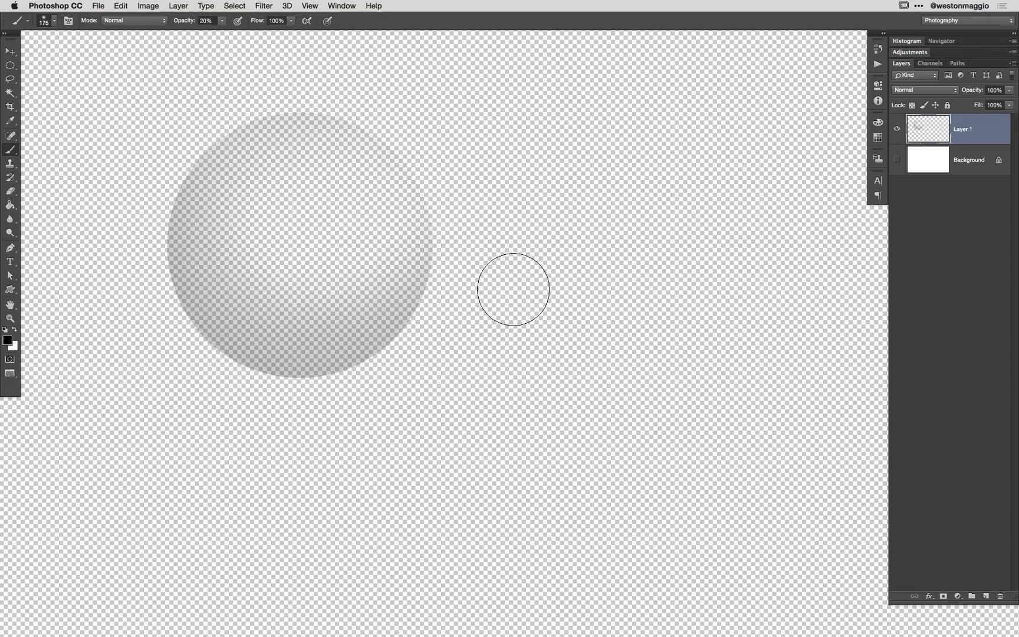
{"action": "left_click", "coordinate": [897, 159]}
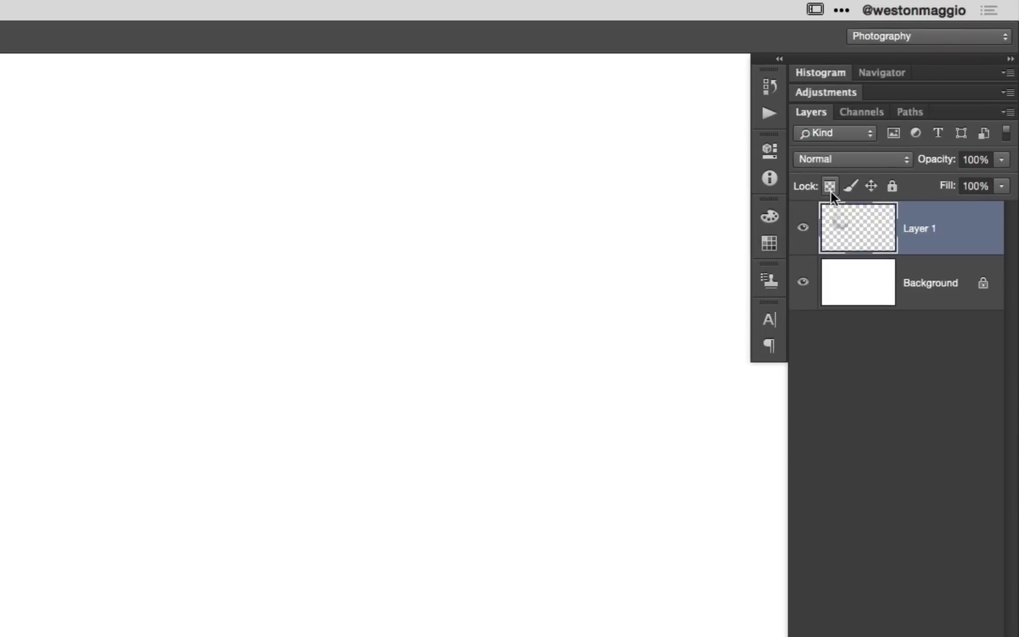
Step: Lock Layer 1's transparent pixels and set the foreground colour to red ff0000
{"action": "left_click", "coordinate": [830, 188]}
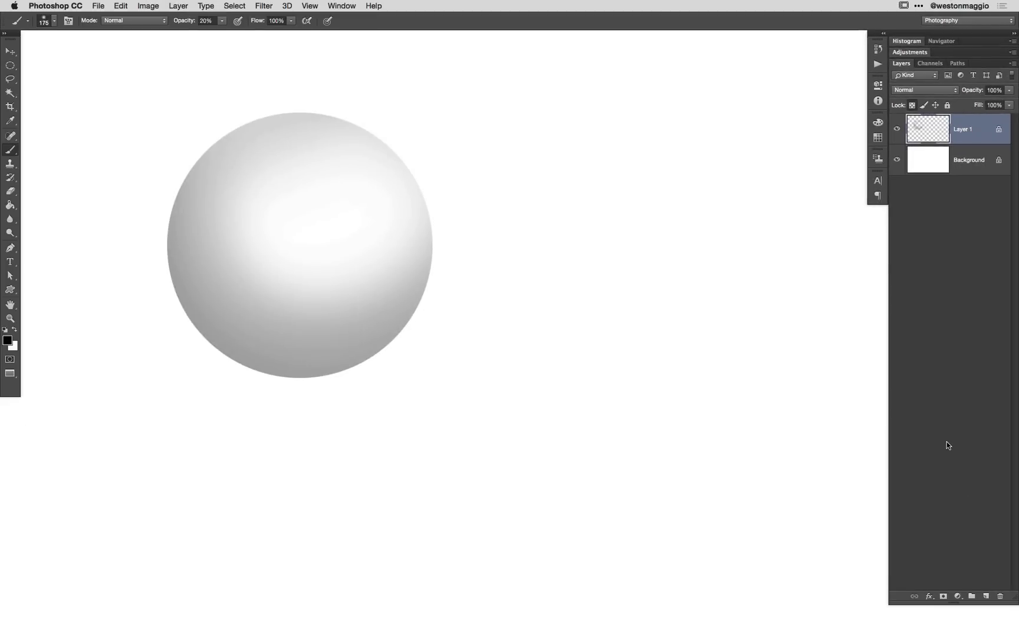
{"action": "left_click", "coordinate": [7, 341]}
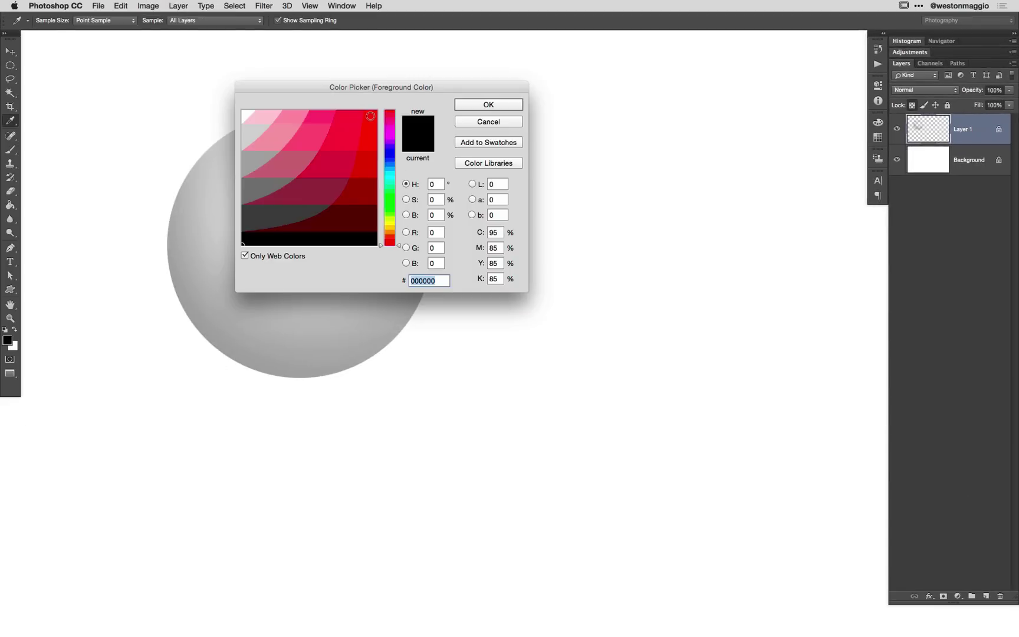
{"action": "left_click", "coordinate": [370, 116]}
{"action": "left_click", "coordinate": [511, 107]}
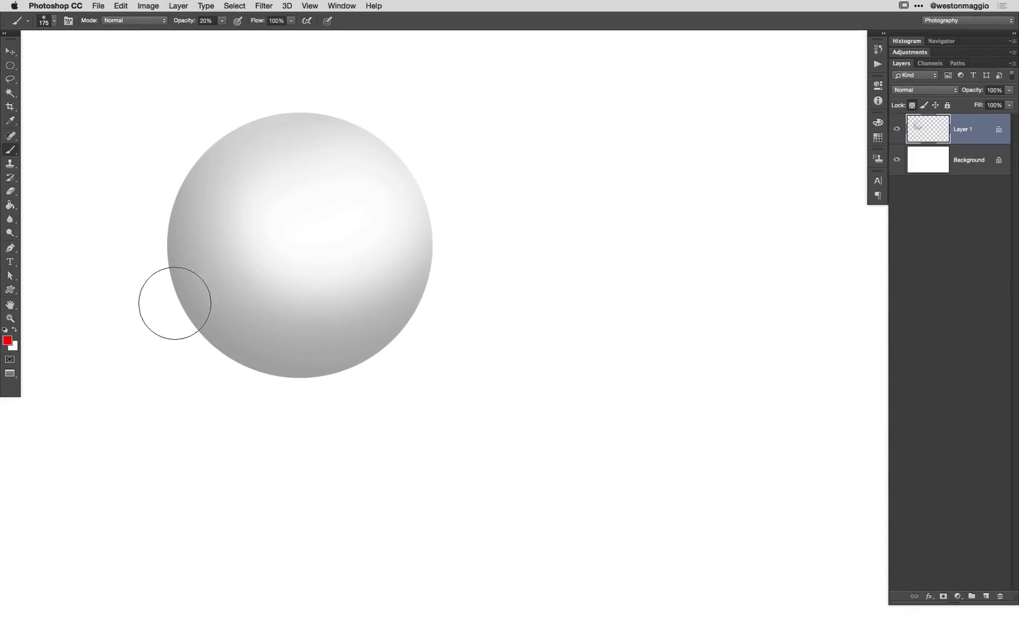
Step: Brush a pink tint over the sphere's left side, bottom and lower-right edges
{"action": "mouse_move", "coordinate": [166, 205]}
{"action": "left_mouse_down"}
{"action": "mouse_move", "coordinate": [287, 353]}
{"action": "mouse_move", "coordinate": [228, 321]}
{"action": "mouse_move", "coordinate": [330, 360]}
{"action": "mouse_move", "coordinate": [252, 369]}
{"action": "left_mouse_up"}
{"action": "mouse_move", "coordinate": [199, 112]}
{"action": "left_mouse_down"}
{"action": "mouse_move", "coordinate": [240, 168]}
{"action": "mouse_move", "coordinate": [189, 207]}
{"action": "mouse_move", "coordinate": [307, 137]}
{"action": "mouse_move", "coordinate": [245, 284]}
{"action": "mouse_move", "coordinate": [341, 324]}
{"action": "mouse_move", "coordinate": [182, 117]}
{"action": "mouse_move", "coordinate": [292, 357]}
{"action": "mouse_move", "coordinate": [333, 224]}
{"action": "mouse_move", "coordinate": [176, 229]}
{"action": "mouse_move", "coordinate": [212, 140]}
{"action": "mouse_move", "coordinate": [299, 88]}
{"action": "mouse_move", "coordinate": [173, 164]}
{"action": "left_mouse_up"}
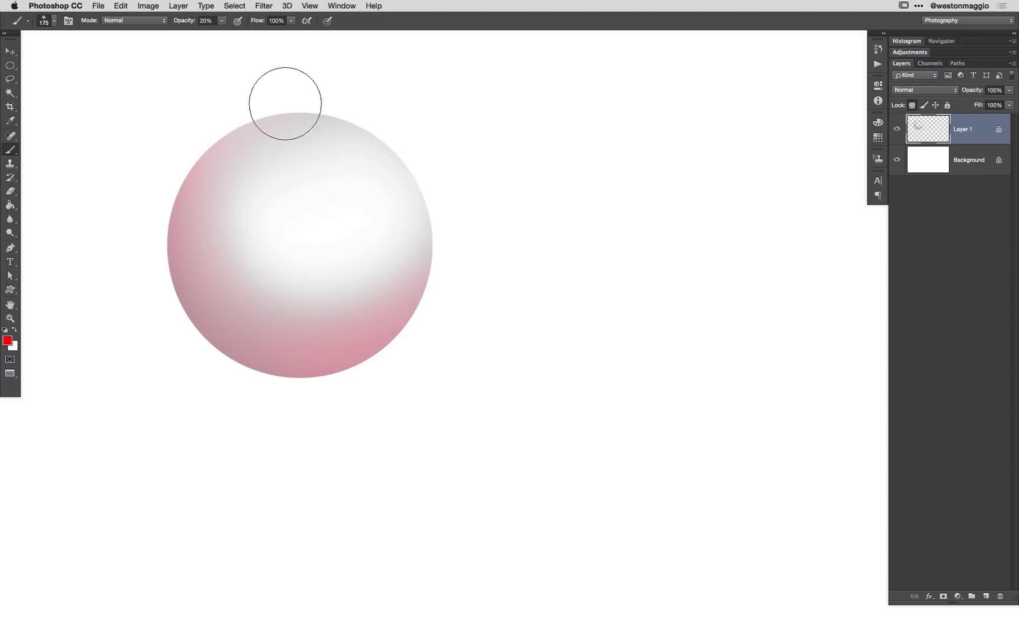
{"action": "mouse_move", "coordinate": [437, 308]}
{"action": "left_mouse_down"}
{"action": "mouse_move", "coordinate": [395, 375]}
{"action": "mouse_move", "coordinate": [426, 332]}
{"action": "left_mouse_up"}
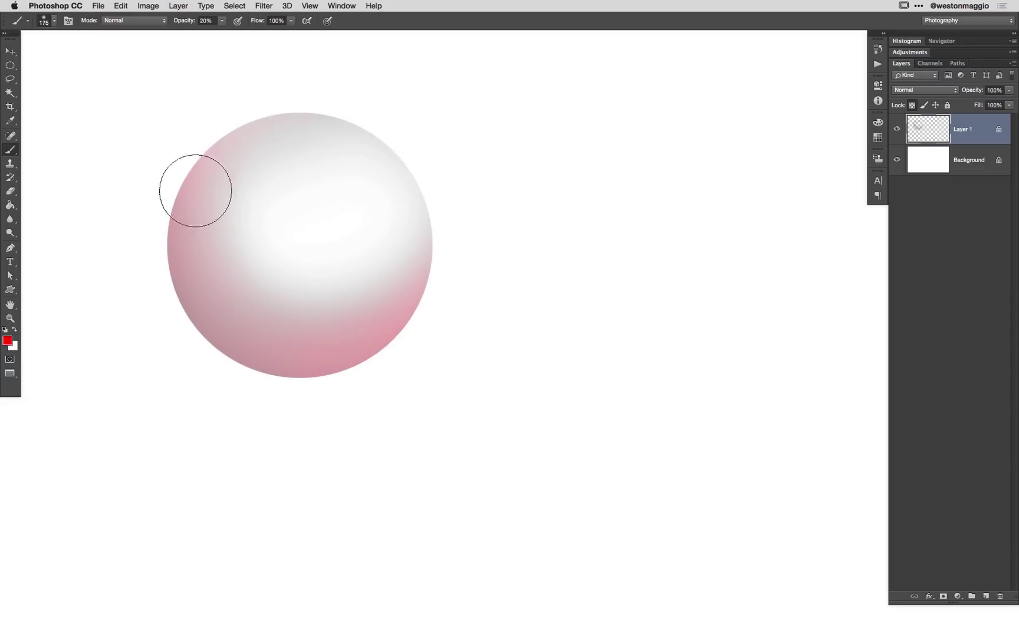
{"action": "left_click_drag", "start_coordinate": [162, 300], "coordinate": [214, 158]}
{"action": "left_click_drag", "start_coordinate": [433, 283], "coordinate": [439, 349]}
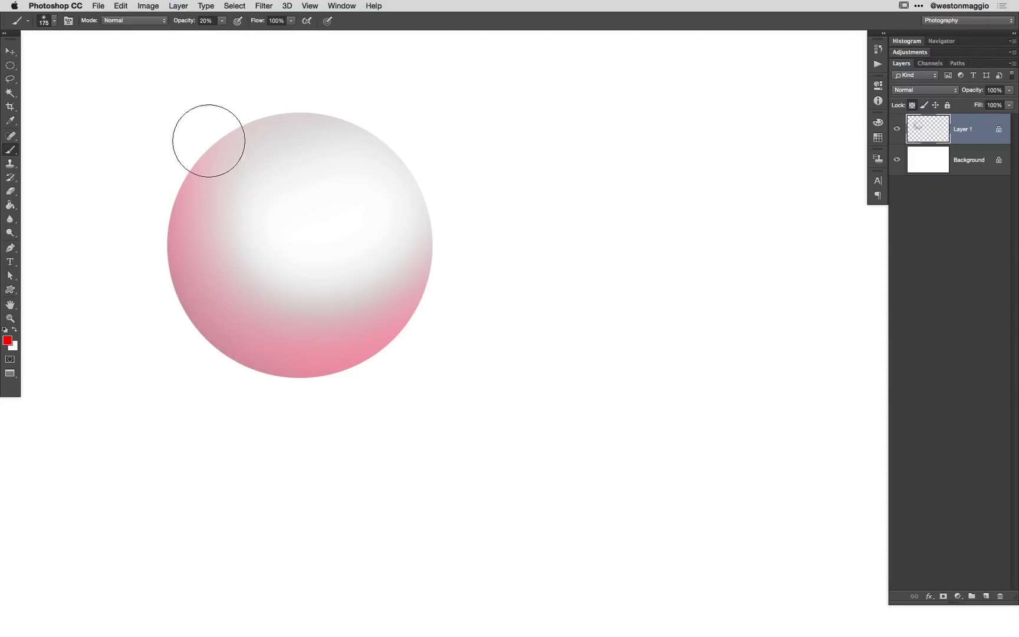
{"action": "mouse_move", "coordinate": [210, 139]}
{"action": "left_mouse_down"}
{"action": "mouse_move", "coordinate": [337, 382]}
{"action": "mouse_move", "coordinate": [196, 167]}
{"action": "left_mouse_up"}
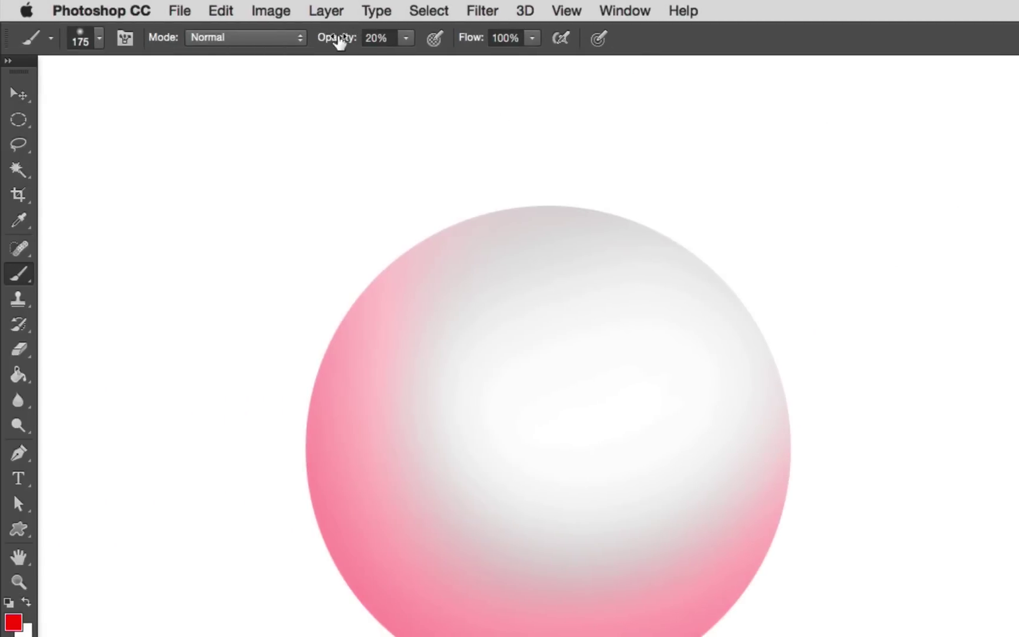
Step: Raise the brush opacity to 100%, then undo a red test stroke
{"action": "left_click_drag", "start_coordinate": [223, 39], "coordinate": [308, 39]}
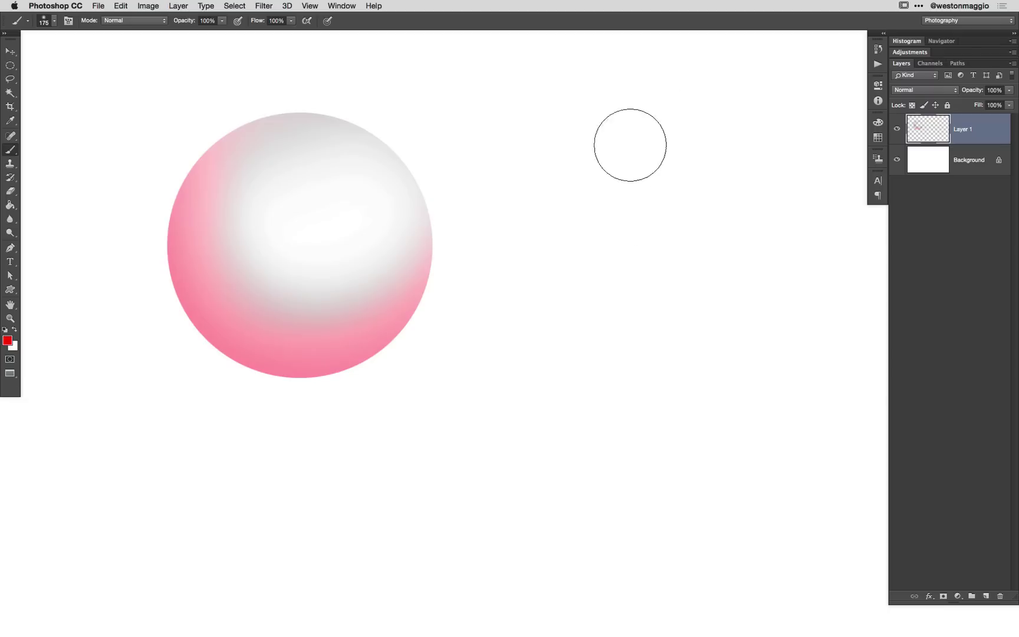
{"action": "mouse_move", "coordinate": [694, 82]}
{"action": "left_mouse_down"}
{"action": "mouse_move", "coordinate": [579, 138]}
{"action": "mouse_move", "coordinate": [745, 190]}
{"action": "mouse_move", "coordinate": [658, 274]}
{"action": "mouse_move", "coordinate": [563, 335]}
{"action": "mouse_move", "coordinate": [657, 481]}
{"action": "left_mouse_up"}
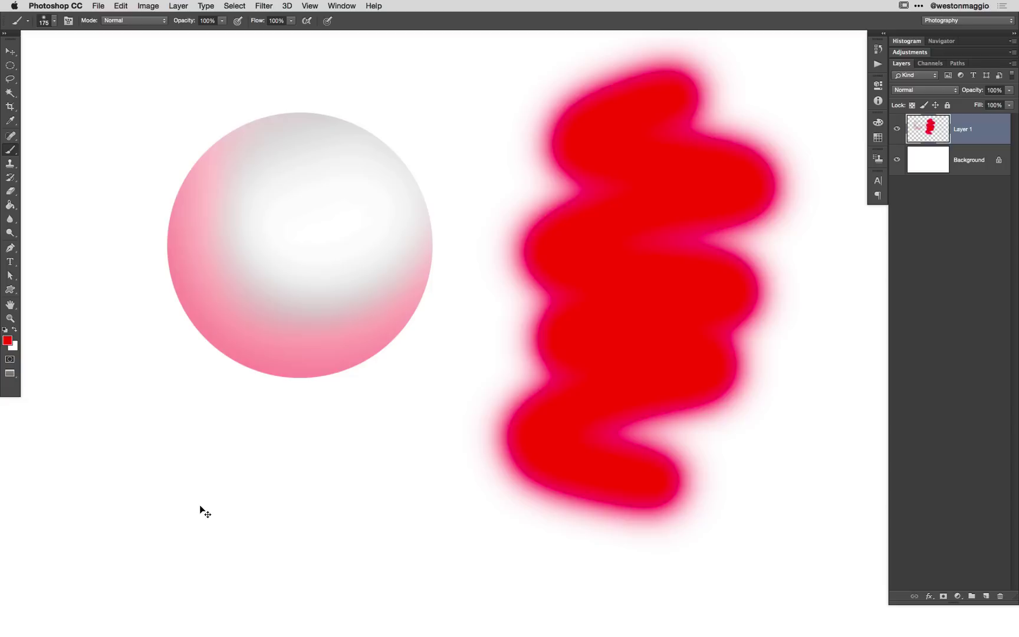
{"action": "key", "text": "super+z"}
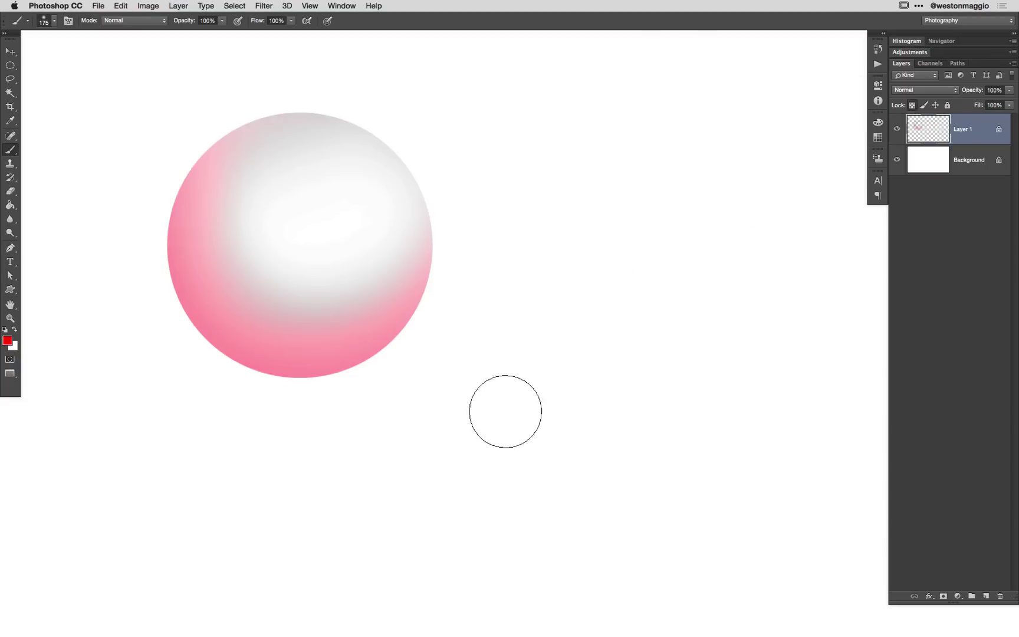
Step: Paint pink over the sphere's upper-left and upper-right edges, checking with the Background hidden
{"action": "left_click_drag", "start_coordinate": [169, 163], "coordinate": [203, 127]}
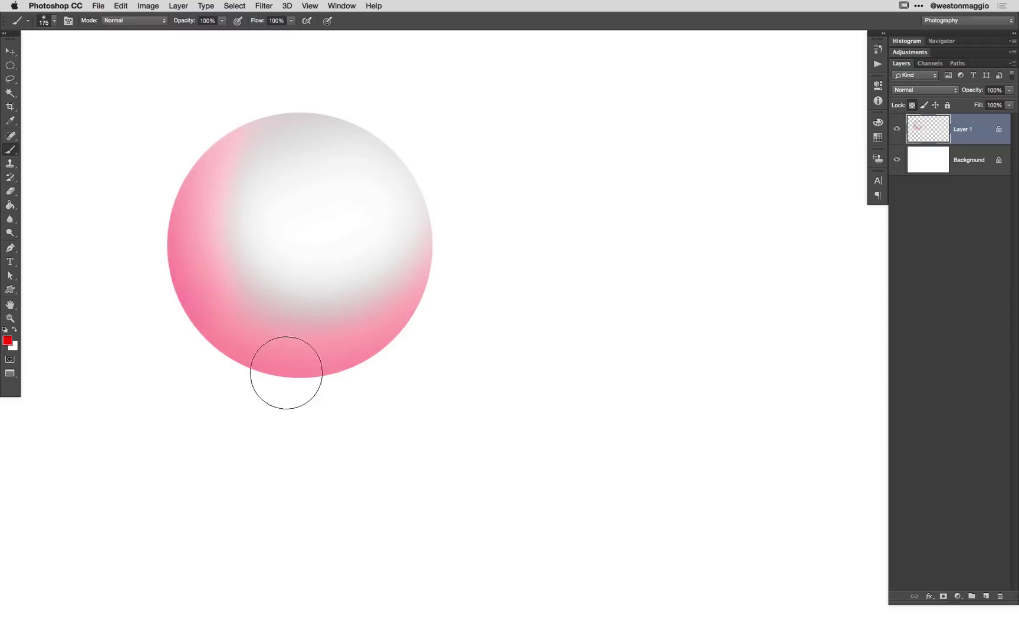
{"action": "left_click_drag", "start_coordinate": [343, 119], "coordinate": [470, 275]}
{"action": "left_click", "coordinate": [897, 160]}
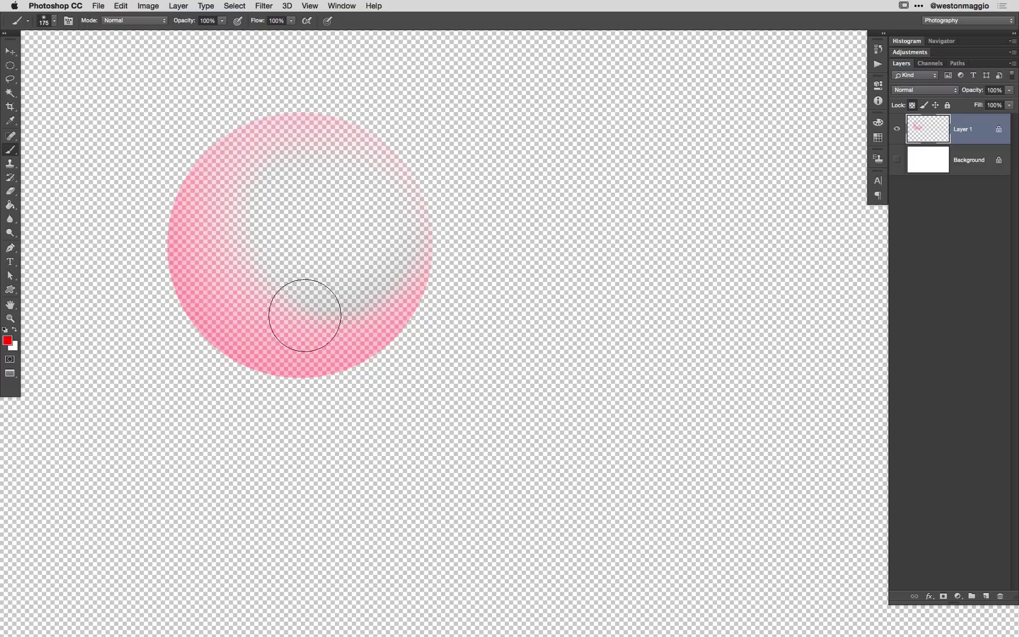
{"action": "left_click", "coordinate": [898, 161]}
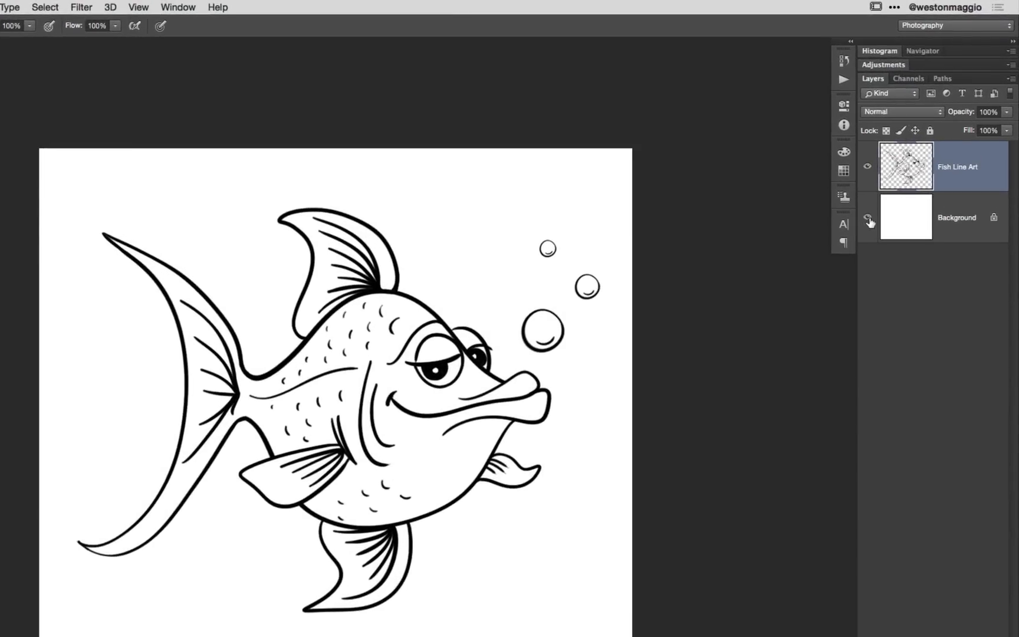
Step: After checking the line art alone, set the foreground colour to light blue b0dcfb
{"action": "left_click", "coordinate": [897, 177]}
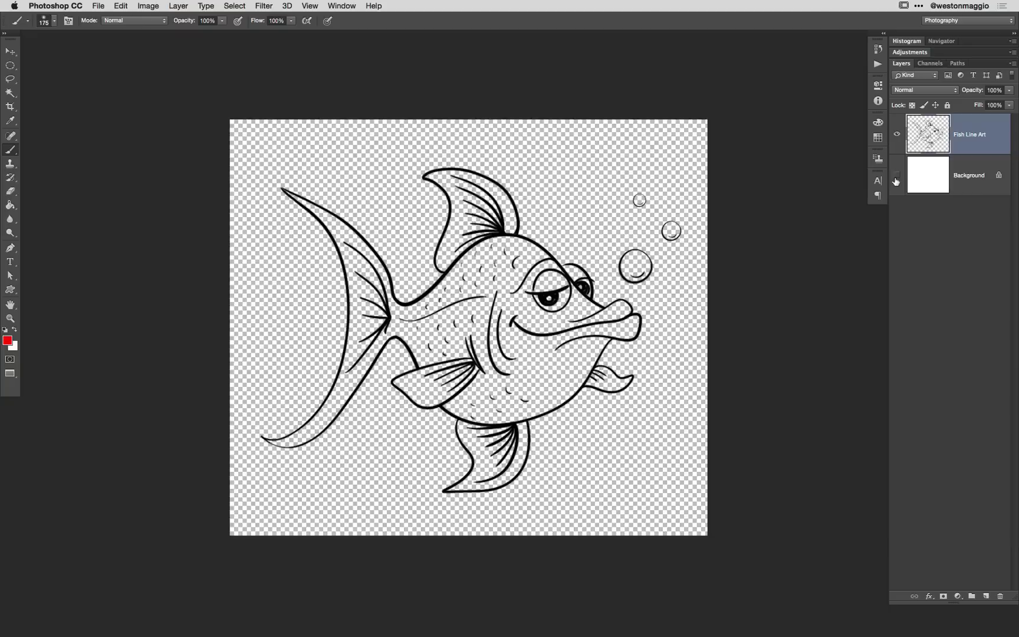
{"action": "left_click", "coordinate": [896, 176]}
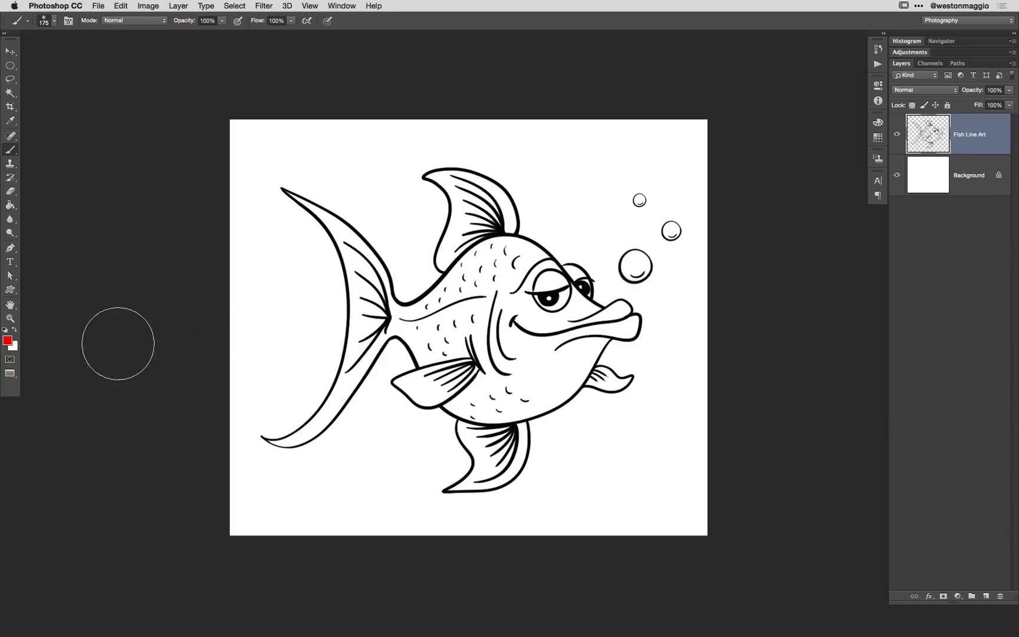
{"action": "left_click", "coordinate": [8, 341]}
{"action": "left_click_drag", "start_coordinate": [389, 197], "coordinate": [388, 167]}
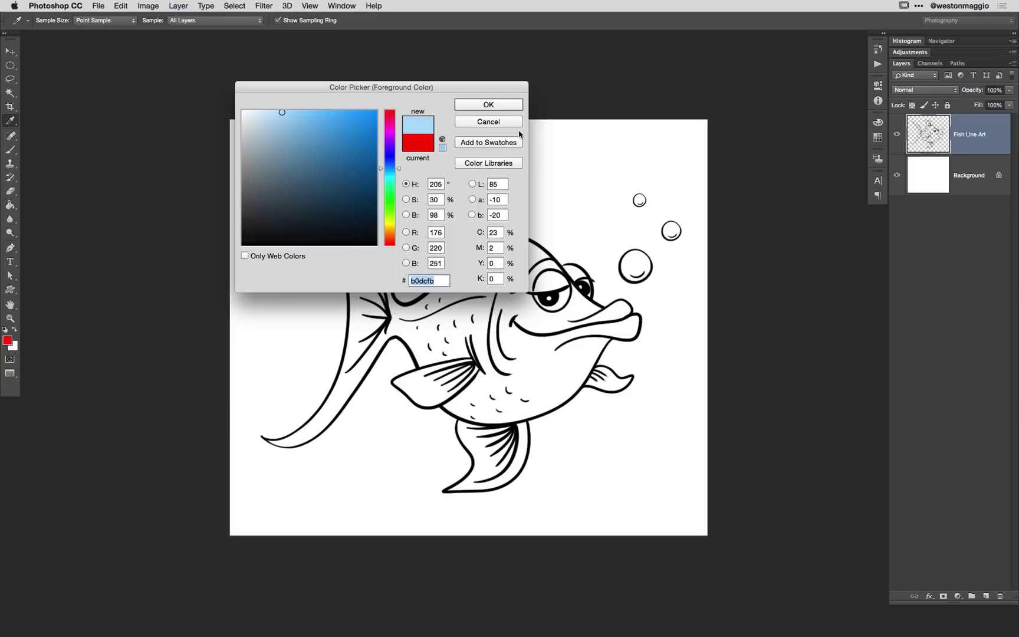
{"action": "left_click", "coordinate": [514, 106]}
{"action": "key", "text": "b"}
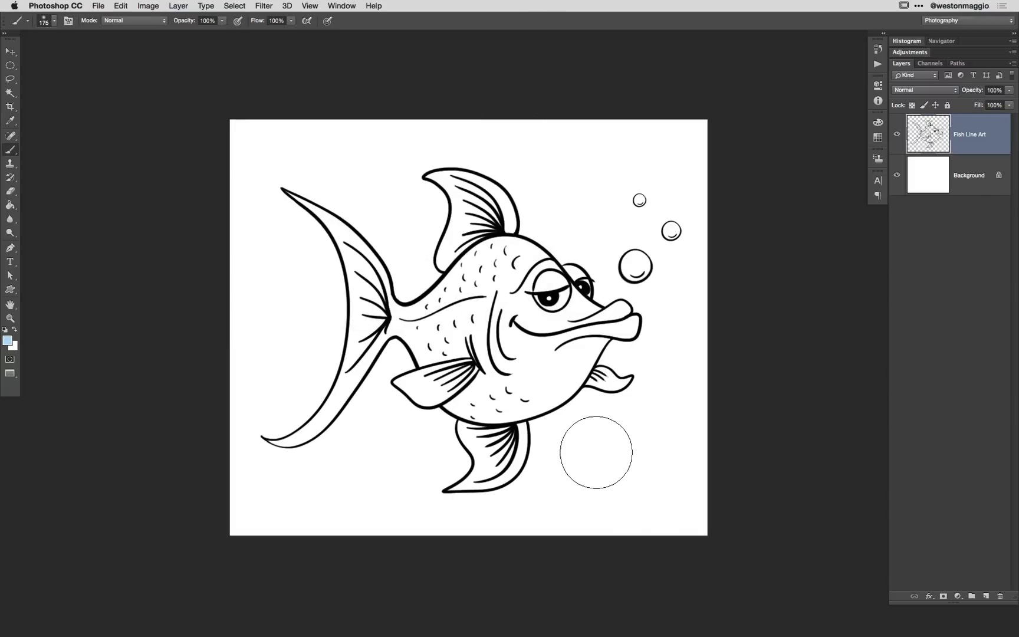
{"action": "key", "text": "w"}
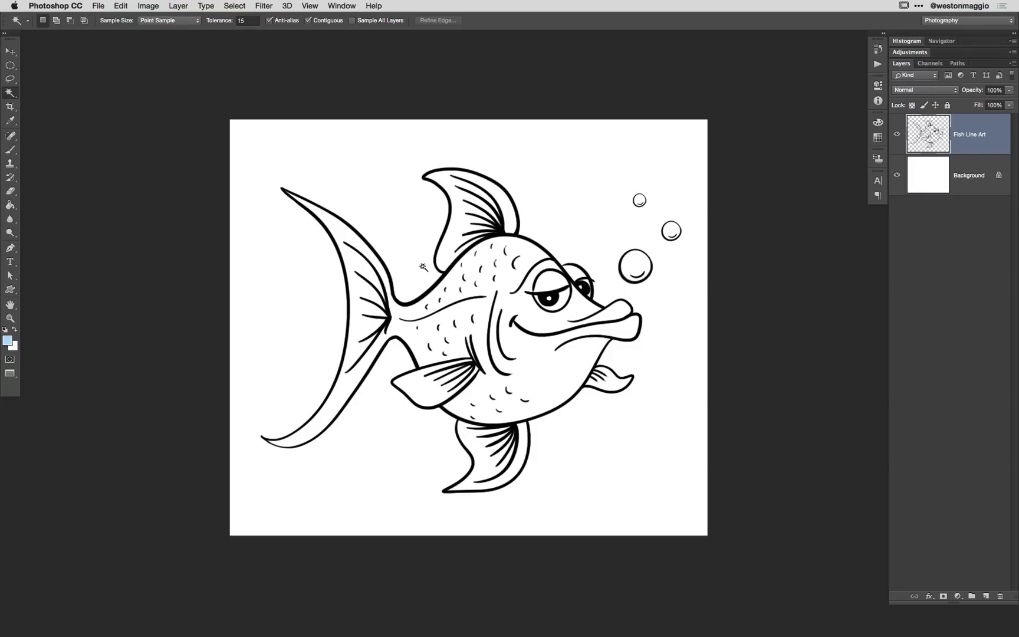
Step: Select the fish by inverting a Magic Wand selection of the white background, contracted 2 pixels
{"action": "left_click", "coordinate": [399, 215]}
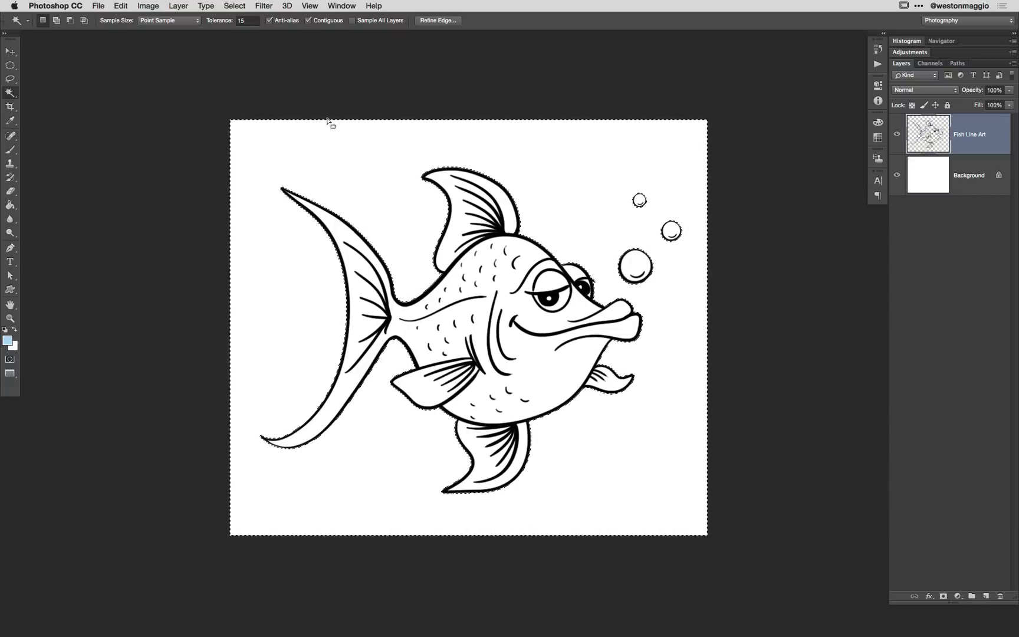
{"action": "left_click", "coordinate": [235, 6]}
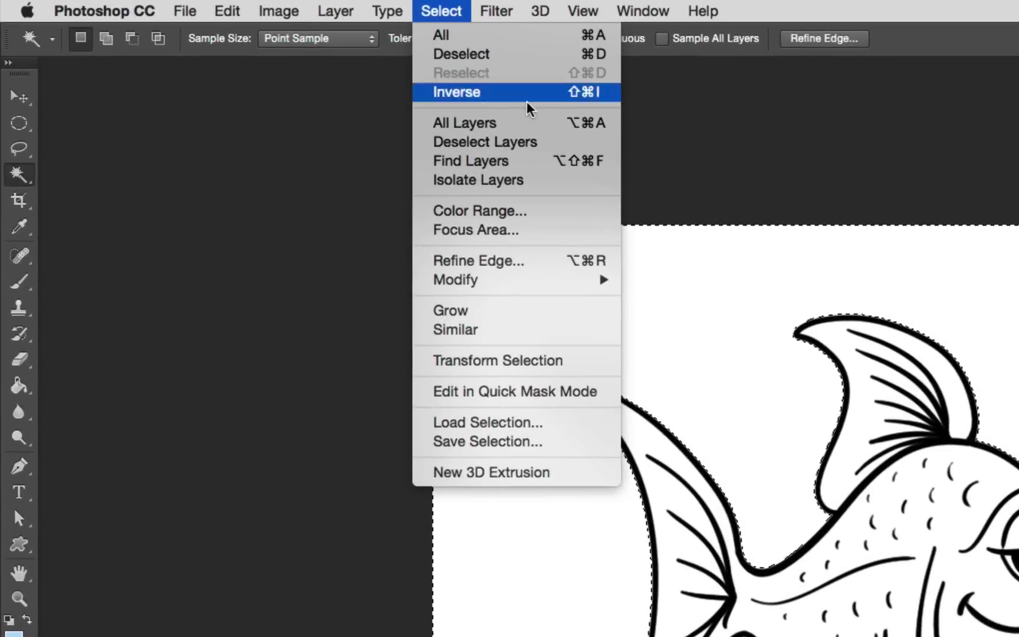
{"action": "left_click", "coordinate": [531, 100]}
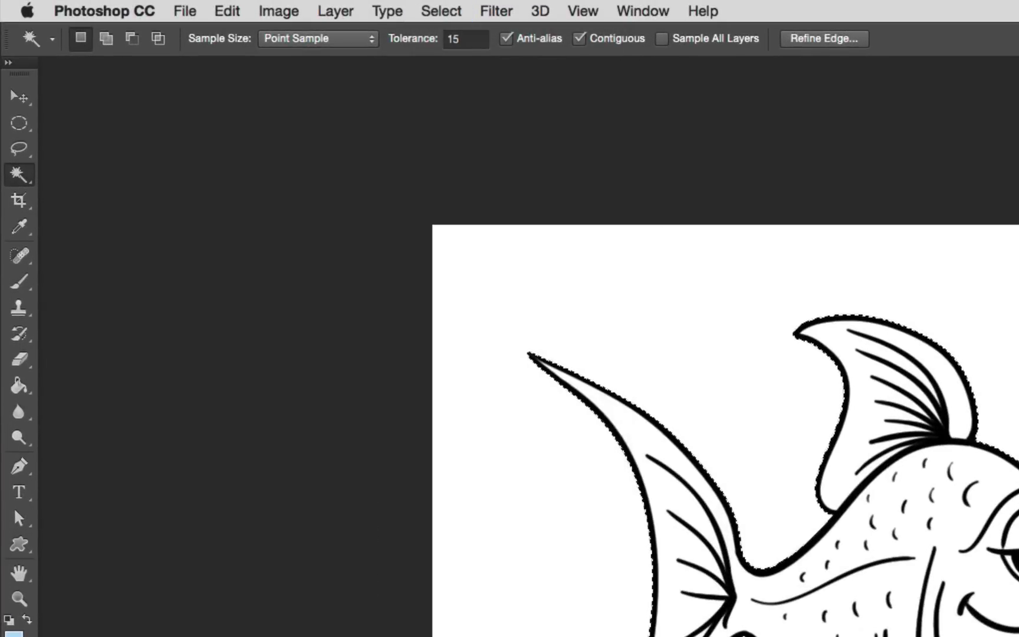
{"action": "left_click", "coordinate": [443, 10]}
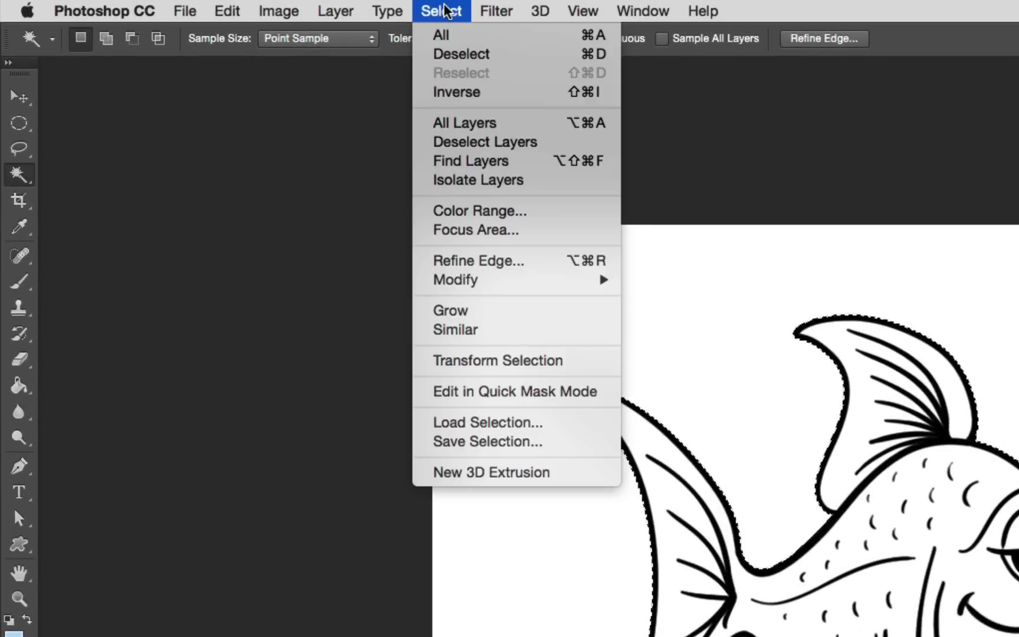
{"action": "mouse_move", "coordinate": [522, 285]}
{"action": "left_click", "coordinate": [727, 339]}
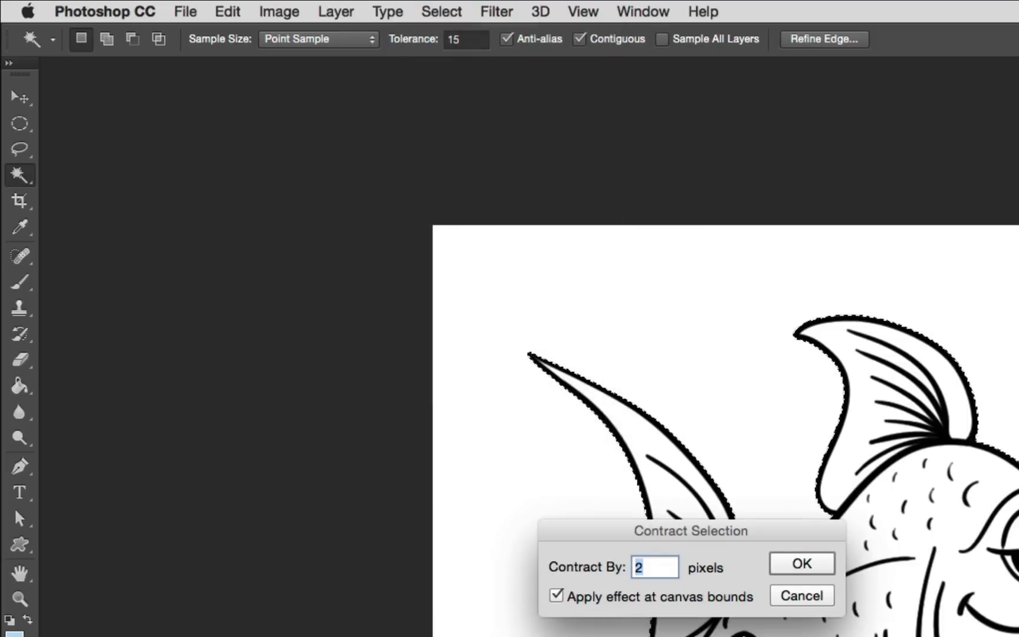
{"action": "key", "text": "Return"}
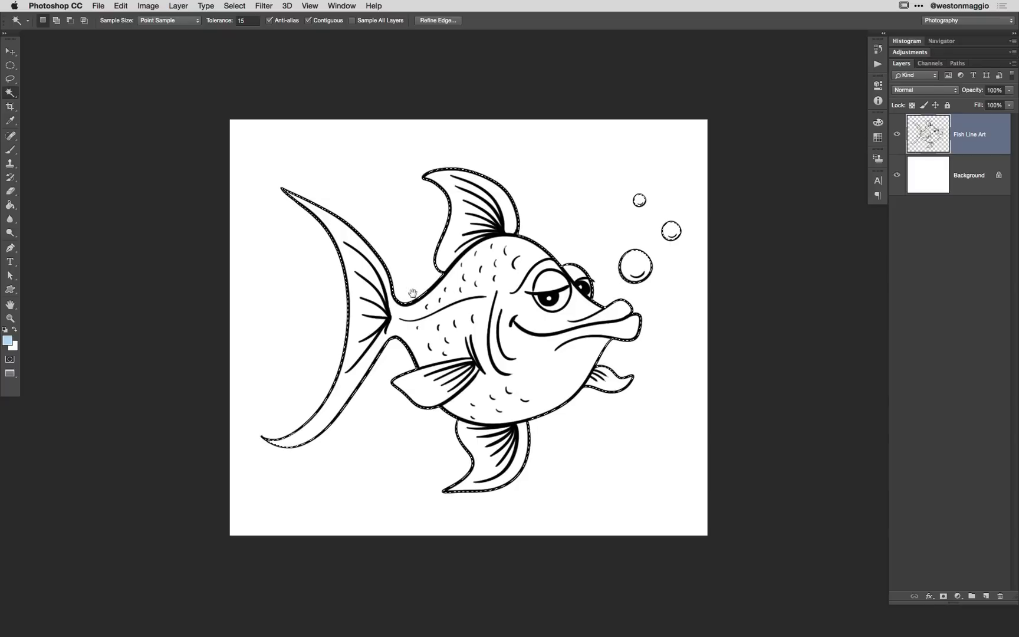
{"action": "key", "text": "super+plus"}
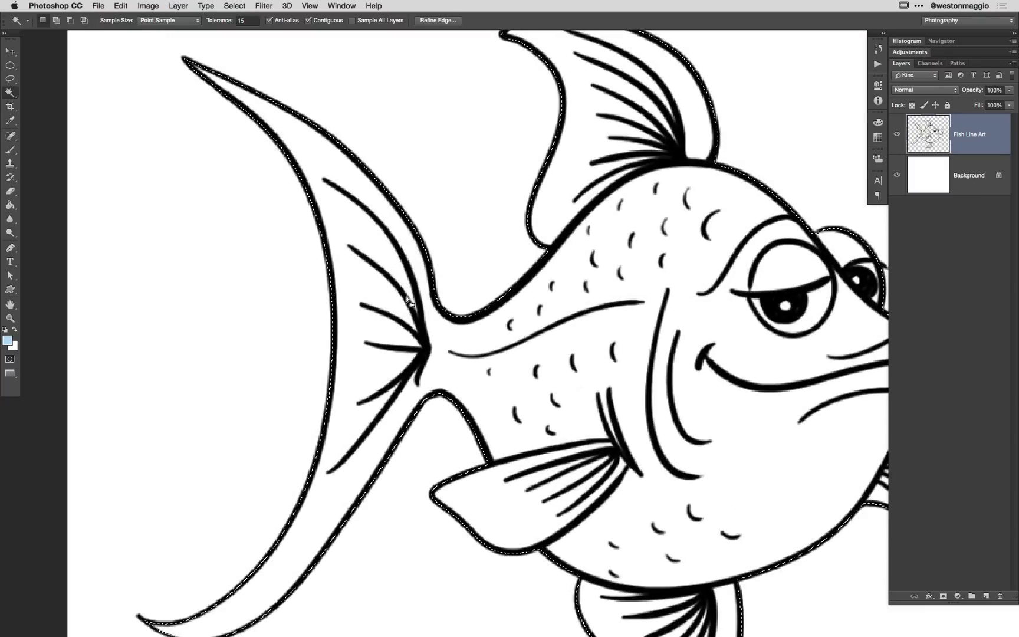
{"action": "key", "text": "super+0"}
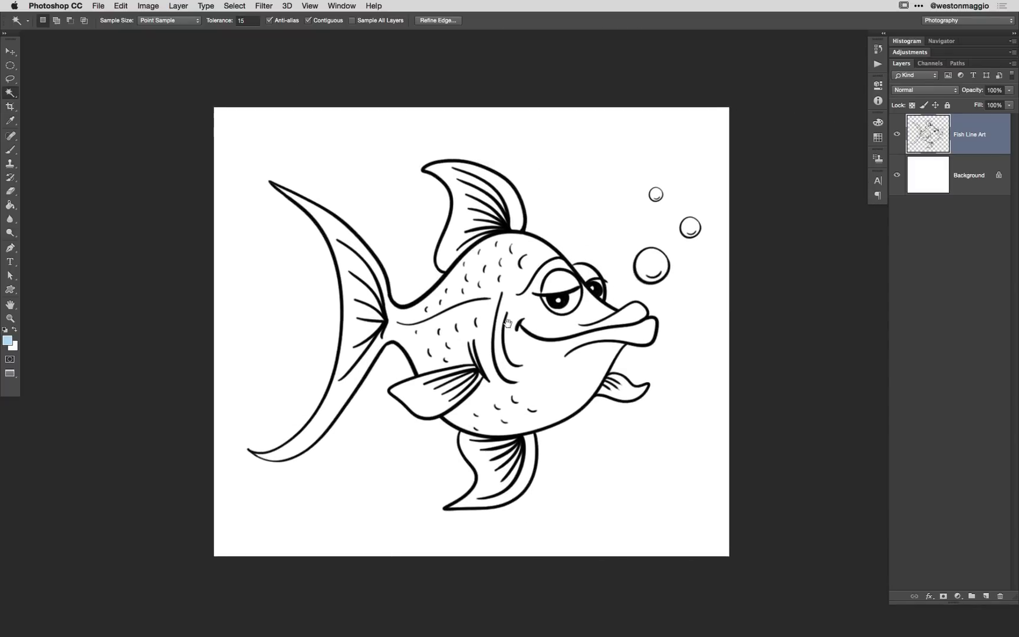
Step: Add a new empty layer named 'Fish'
{"action": "left_click_drag", "start_coordinate": [507, 323], "coordinate": [499, 324]}
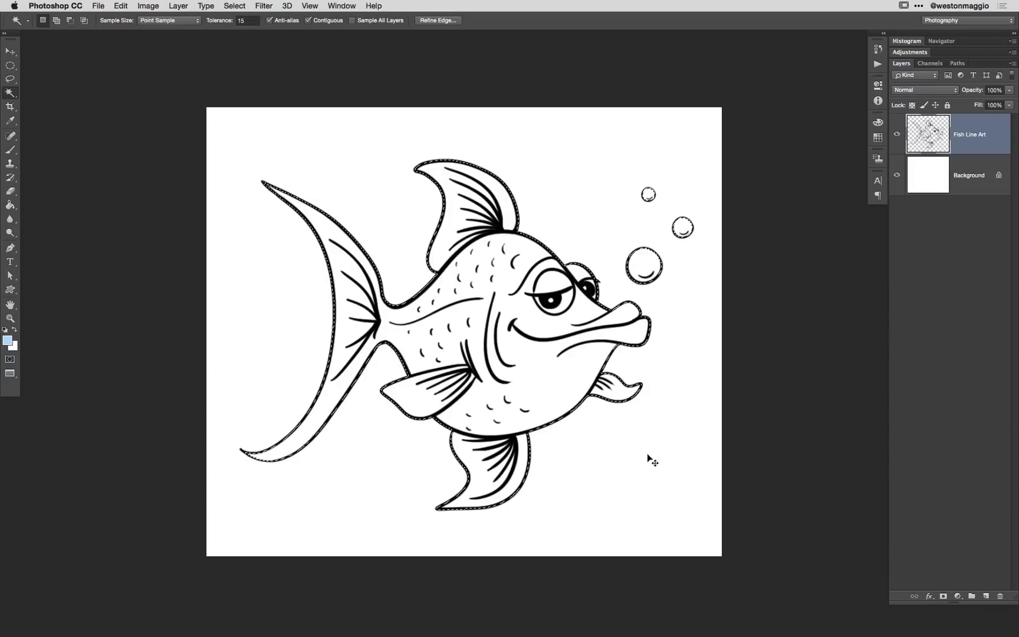
{"action": "left_click", "coordinate": [985, 596], "text": "super"}
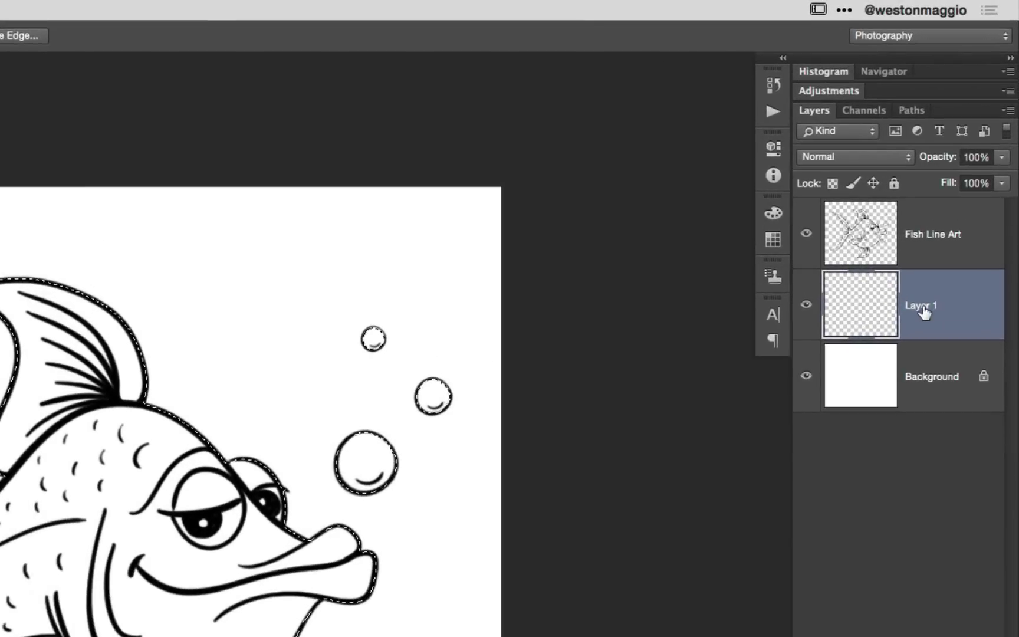
{"action": "double_click", "coordinate": [923, 308]}
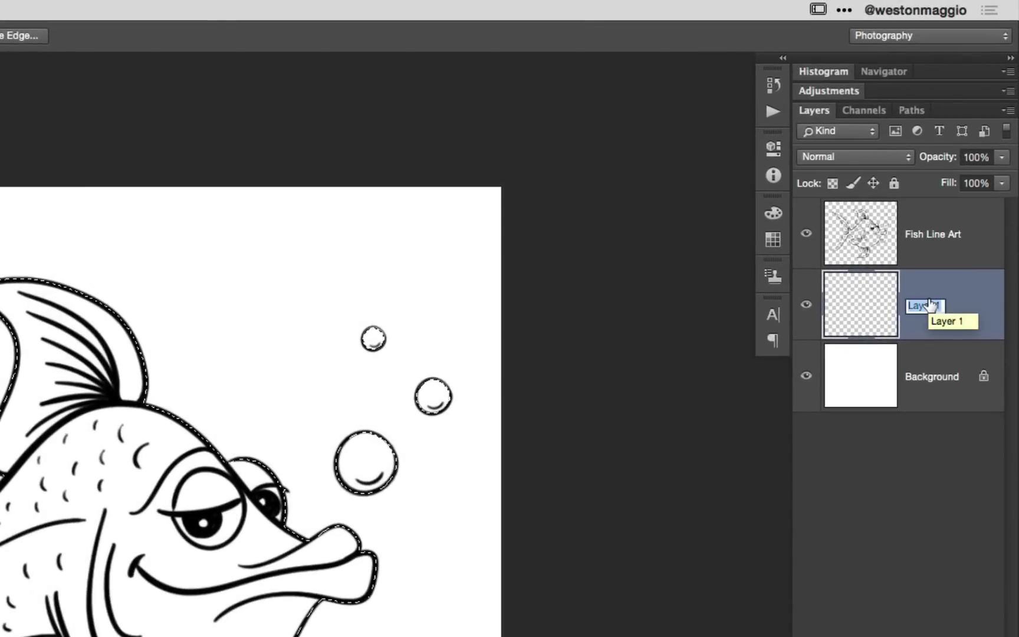
{"action": "type", "text": "Fish"}
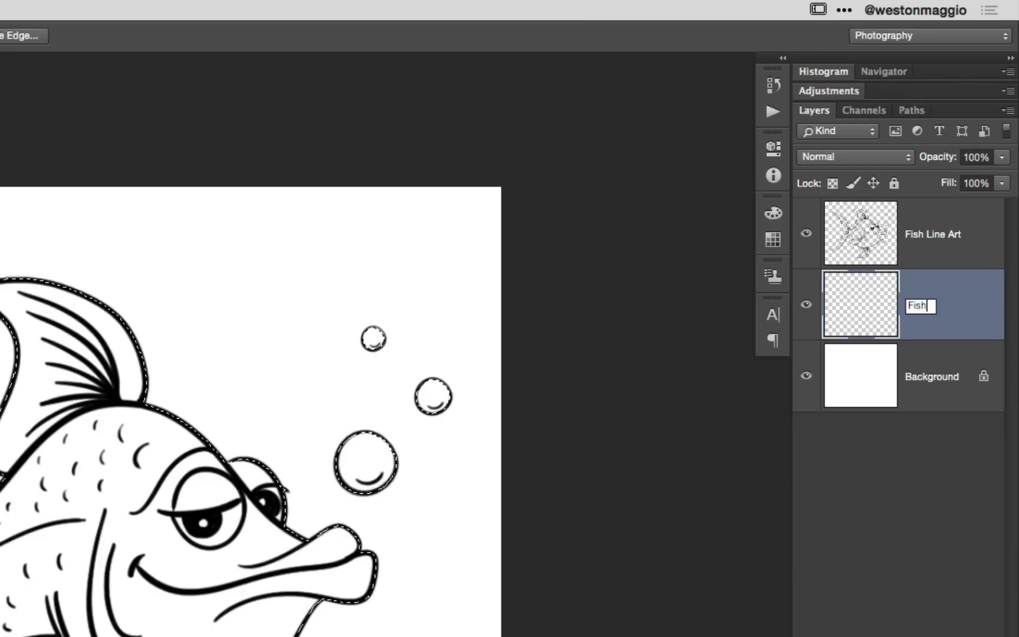
{"action": "key", "text": "Return"}
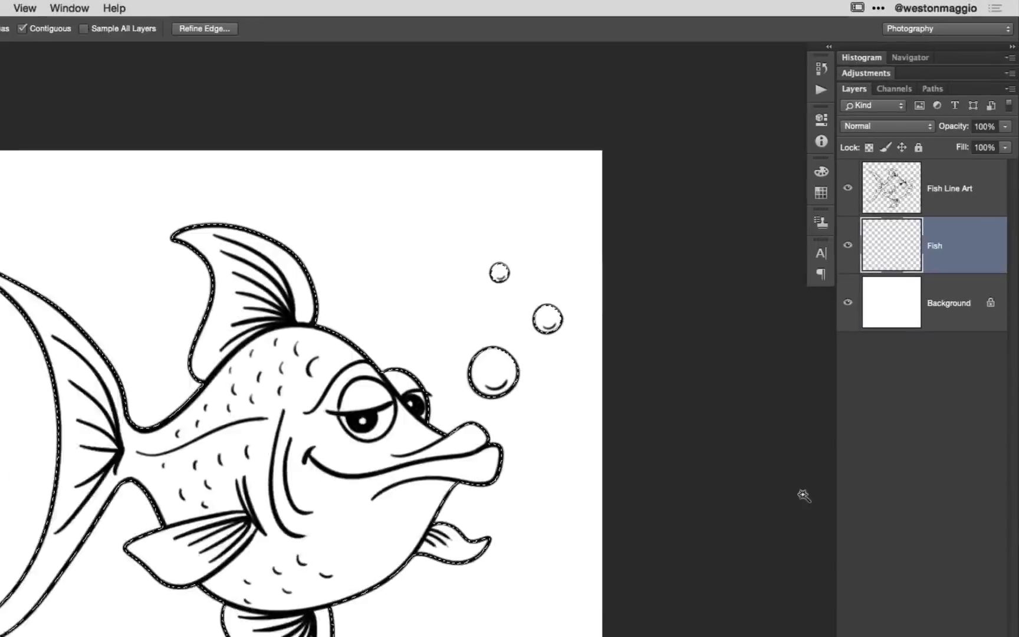
Step: Fill the fish selection with the light blue foreground colour, then deselect
{"action": "left_click", "coordinate": [121, 5]}
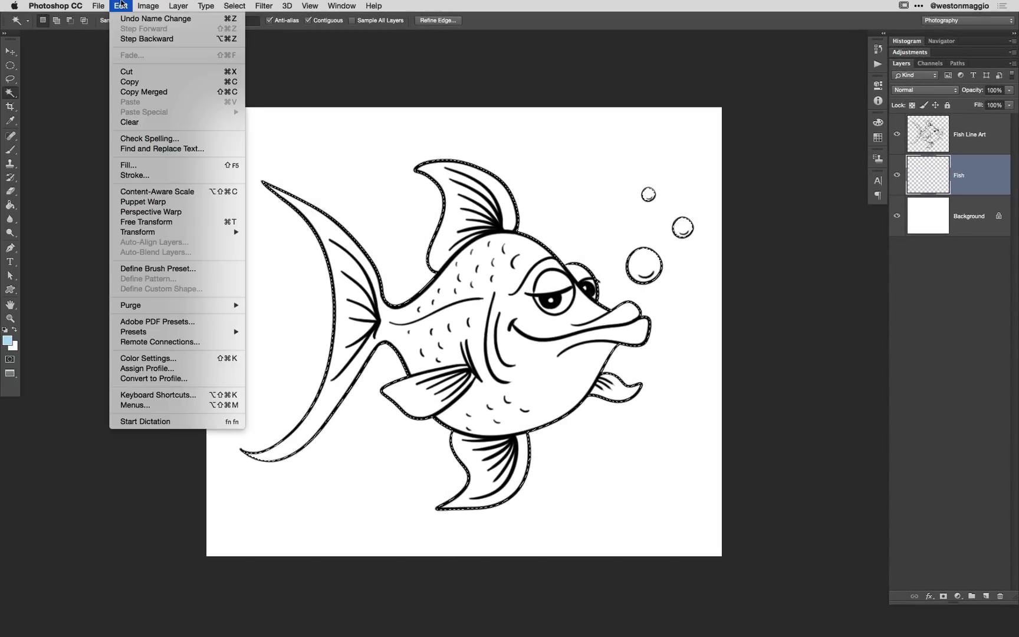
{"action": "left_click", "coordinate": [138, 166]}
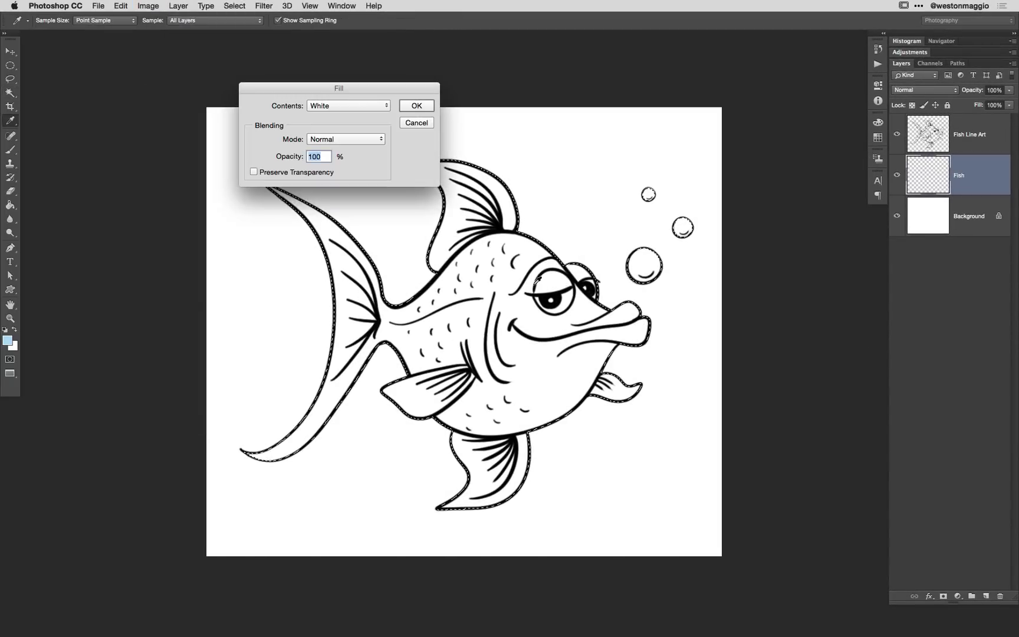
{"action": "left_click", "coordinate": [374, 109]}
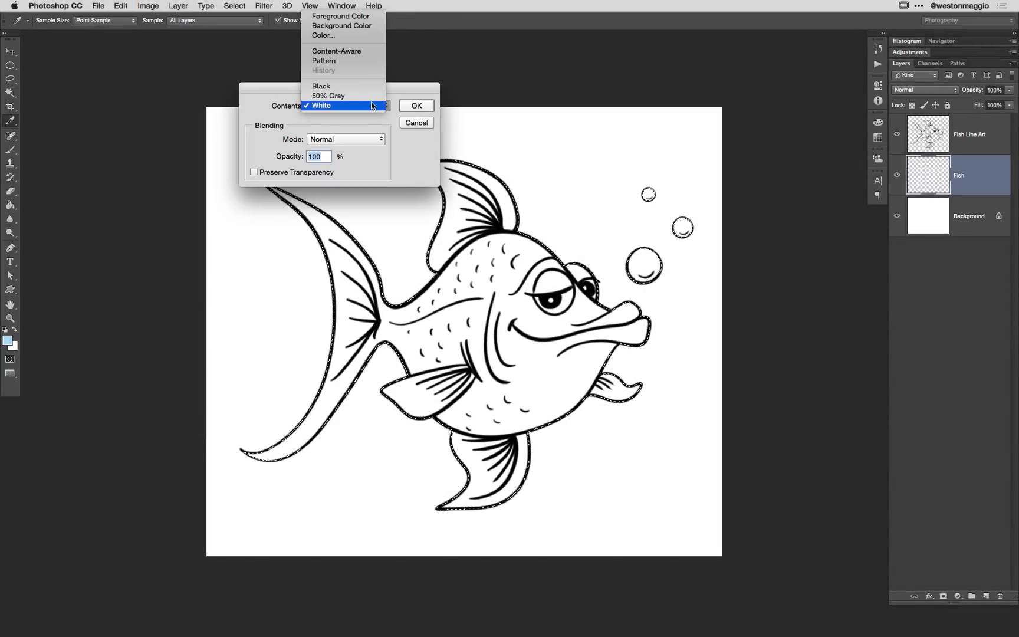
{"action": "left_click", "coordinate": [359, 16]}
{"action": "left_click", "coordinate": [416, 105]}
{"action": "key", "text": "w"}
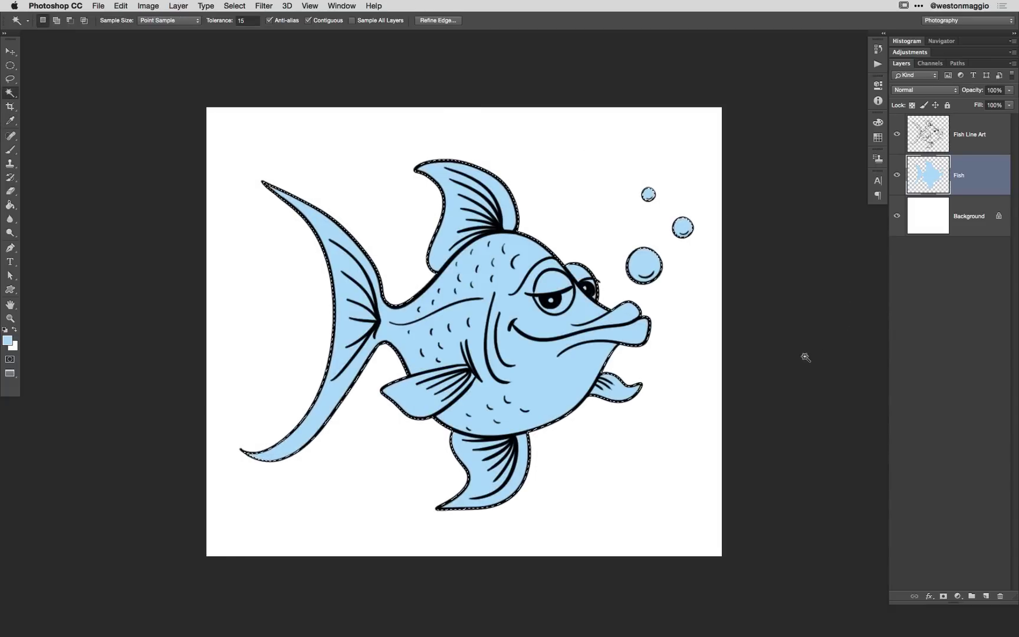
{"action": "key", "text": "super+d"}
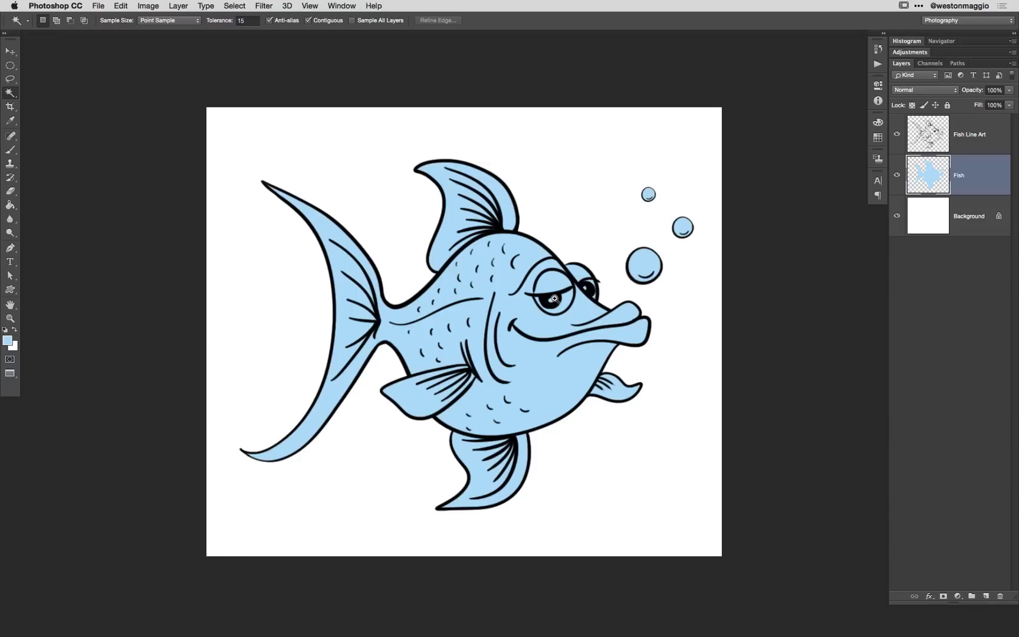
Step: Zoom in and erase the blue fill from the fish's eye whites
{"action": "left_click_drag", "start_coordinate": [555, 298], "coordinate": [560, 301]}
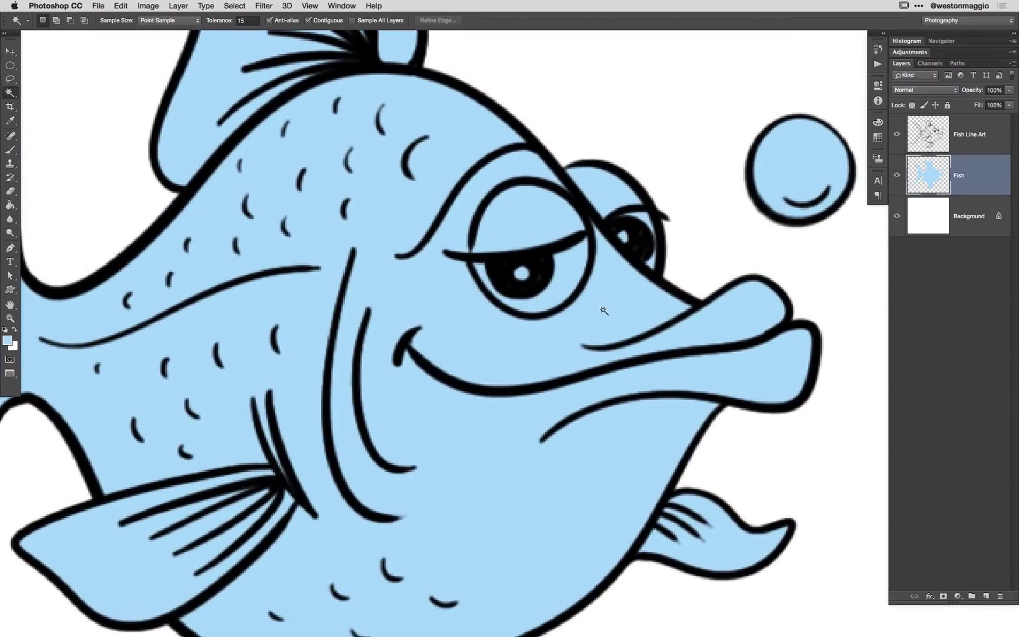
{"action": "key", "text": "e"}
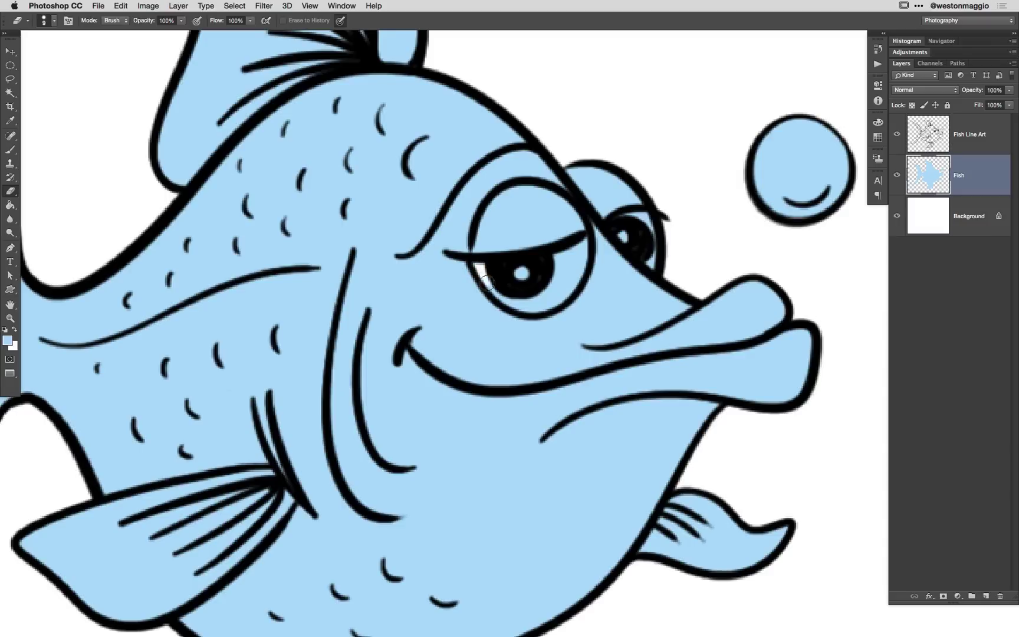
{"action": "mouse_move", "coordinate": [524, 303]}
{"action": "left_mouse_down"}
{"action": "mouse_move", "coordinate": [547, 289]}
{"action": "mouse_move", "coordinate": [555, 300]}
{"action": "mouse_move", "coordinate": [571, 279]}
{"action": "mouse_move", "coordinate": [577, 262]}
{"action": "mouse_move", "coordinate": [559, 271]}
{"action": "mouse_move", "coordinate": [582, 247]}
{"action": "left_mouse_up"}
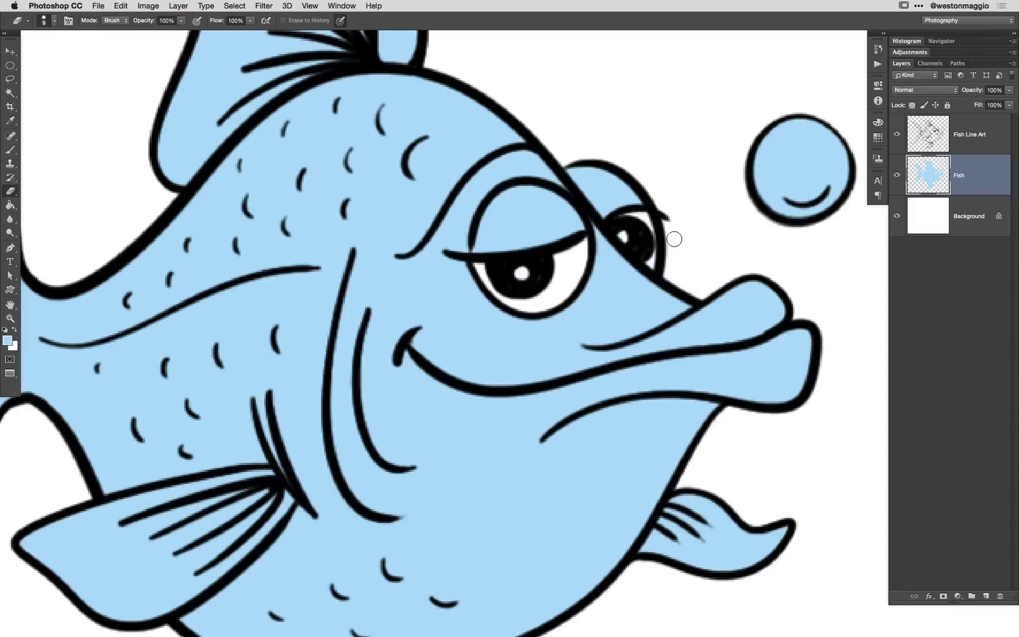
{"action": "key", "text": "super+minus"}
{"action": "key", "text": "super+minus"}
{"action": "key", "text": "super+minus"}
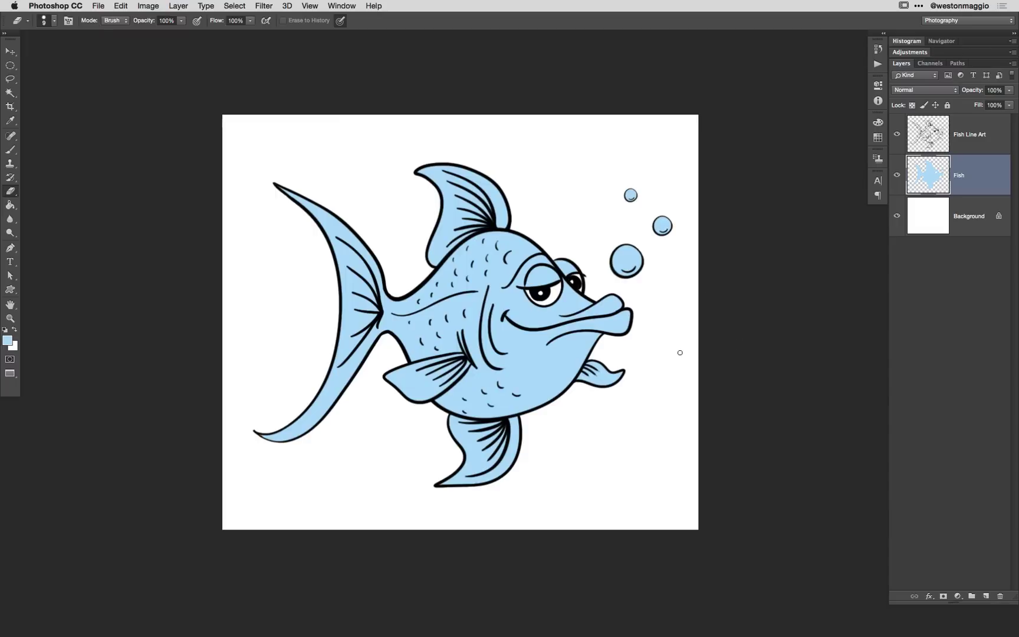
Step: Set the foreground colour to the darker blue 3c8dc5 for shading
{"action": "left_click_drag", "start_coordinate": [650, 361], "coordinate": [618, 352]}
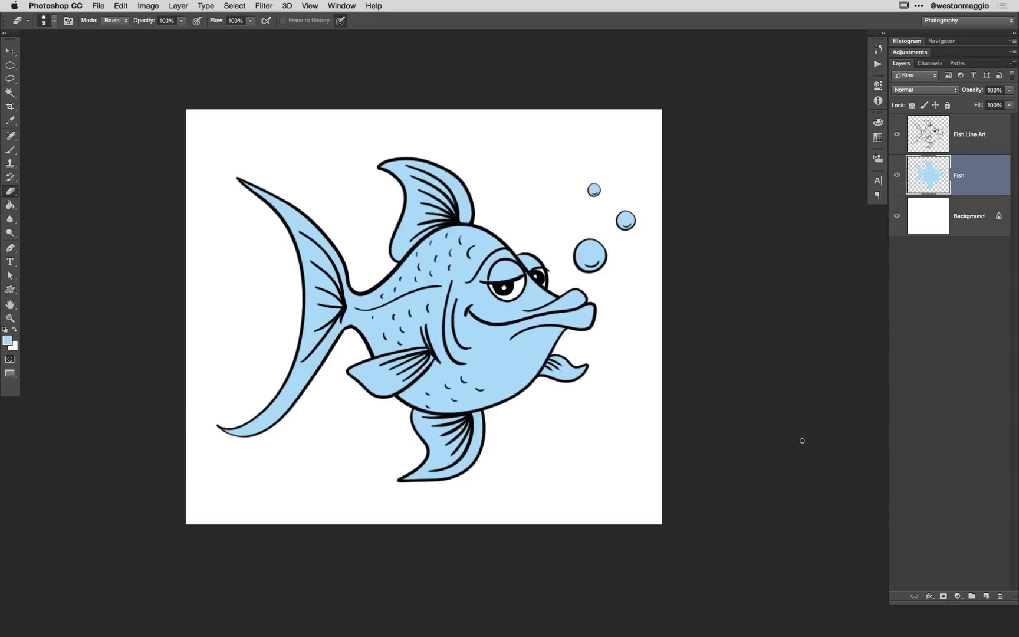
{"action": "key", "text": "b"}
{"action": "left_click", "coordinate": [7, 341]}
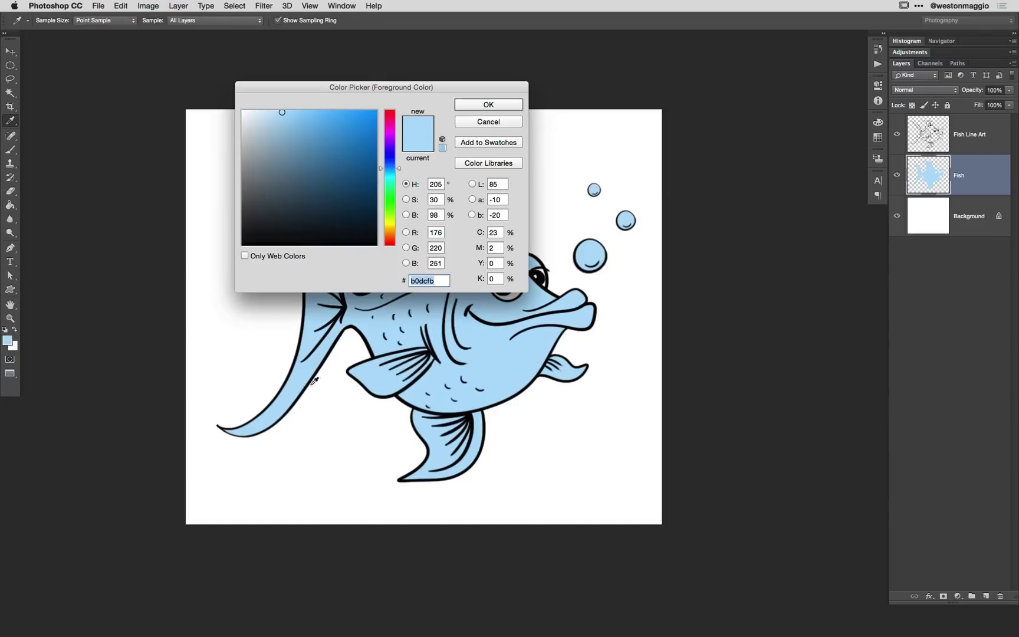
{"action": "left_click", "coordinate": [337, 141]}
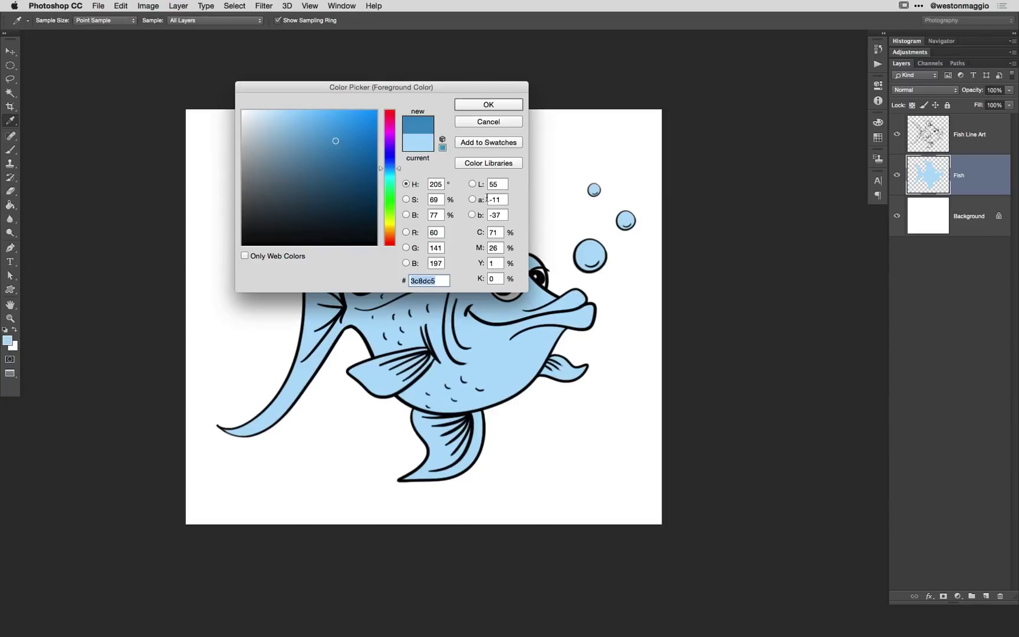
{"action": "left_click", "coordinate": [487, 104]}
Step: Shade the fish's belly and lower fin darker blue, redoing a stroke that spilled outside
{"action": "left_click_drag", "start_coordinate": [359, 364], "coordinate": [626, 477]}
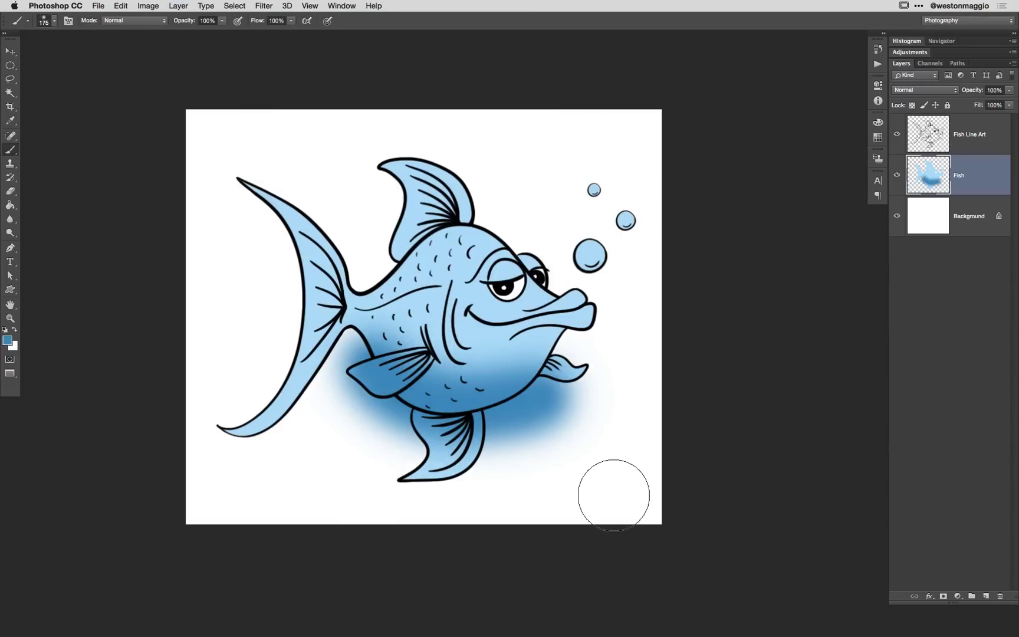
{"action": "key", "text": "super+z"}
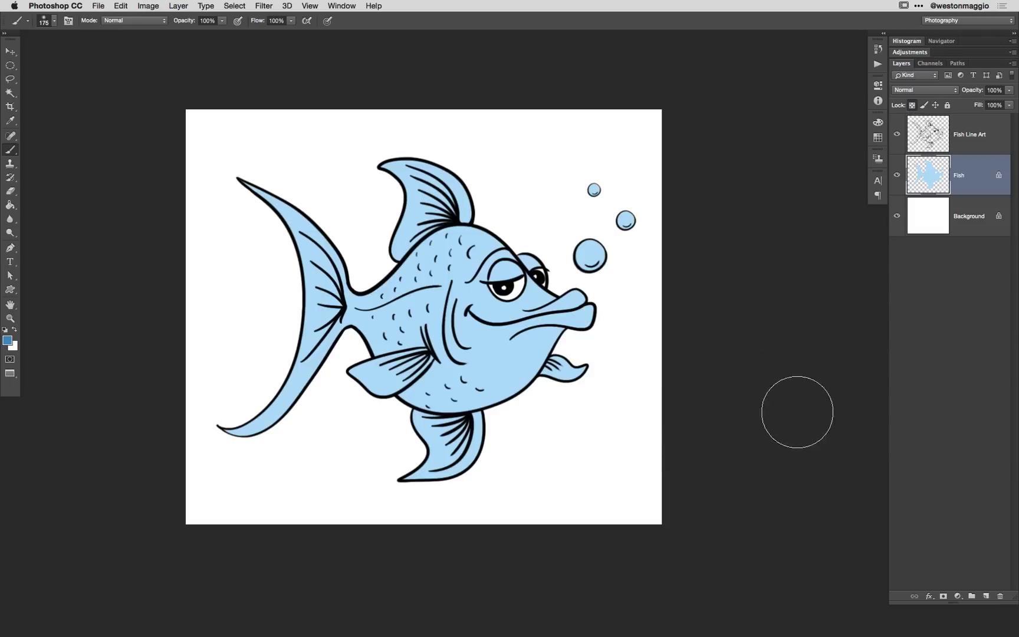
{"action": "mouse_move", "coordinate": [353, 375]}
{"action": "left_mouse_down"}
{"action": "mouse_move", "coordinate": [486, 404]}
{"action": "mouse_move", "coordinate": [630, 353]}
{"action": "left_mouse_up"}
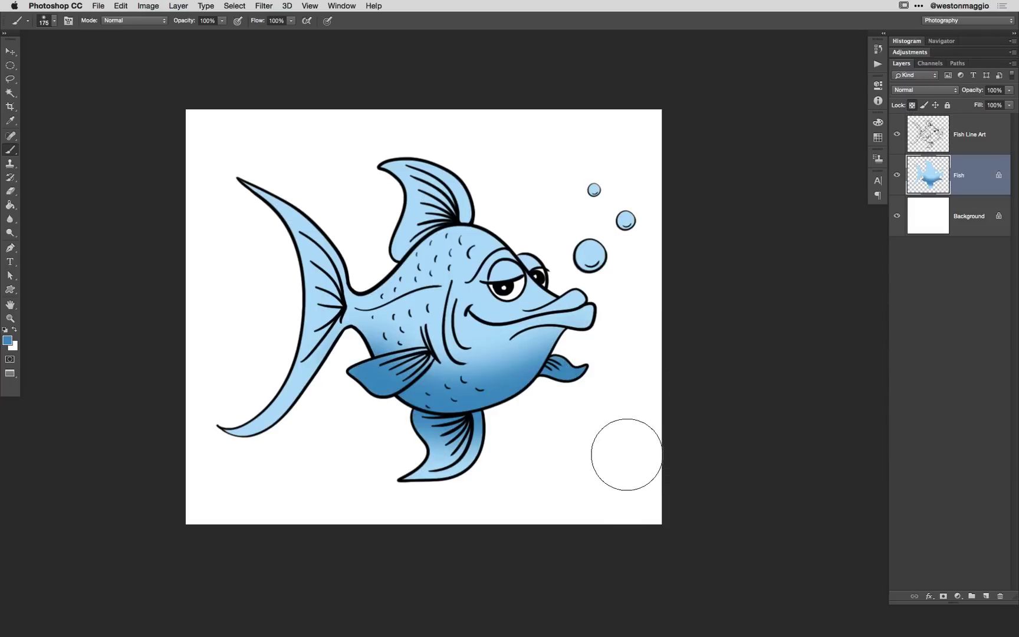
{"action": "left_click_drag", "start_coordinate": [409, 460], "coordinate": [472, 448]}
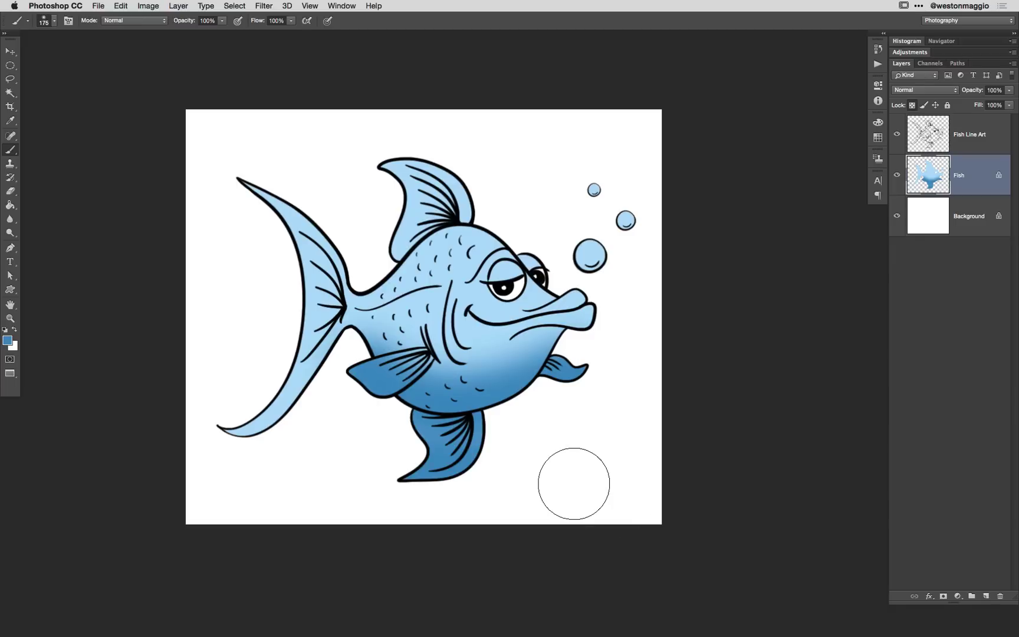
Step: Undo the earlier shading and airbrush darker blue across the belly and bottom fin
{"action": "key", "text": "super+alt+z"}
{"action": "key", "text": "super+alt+z"}
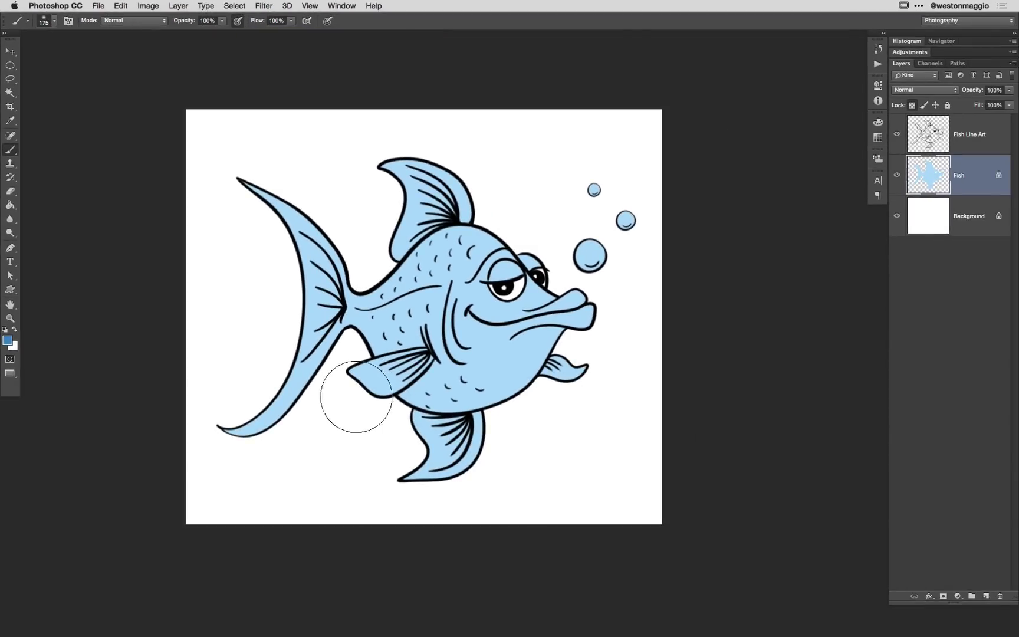
{"action": "mouse_move", "coordinate": [336, 398]}
{"action": "left_mouse_down"}
{"action": "mouse_move", "coordinate": [436, 411]}
{"action": "mouse_move", "coordinate": [598, 333]}
{"action": "left_mouse_up"}
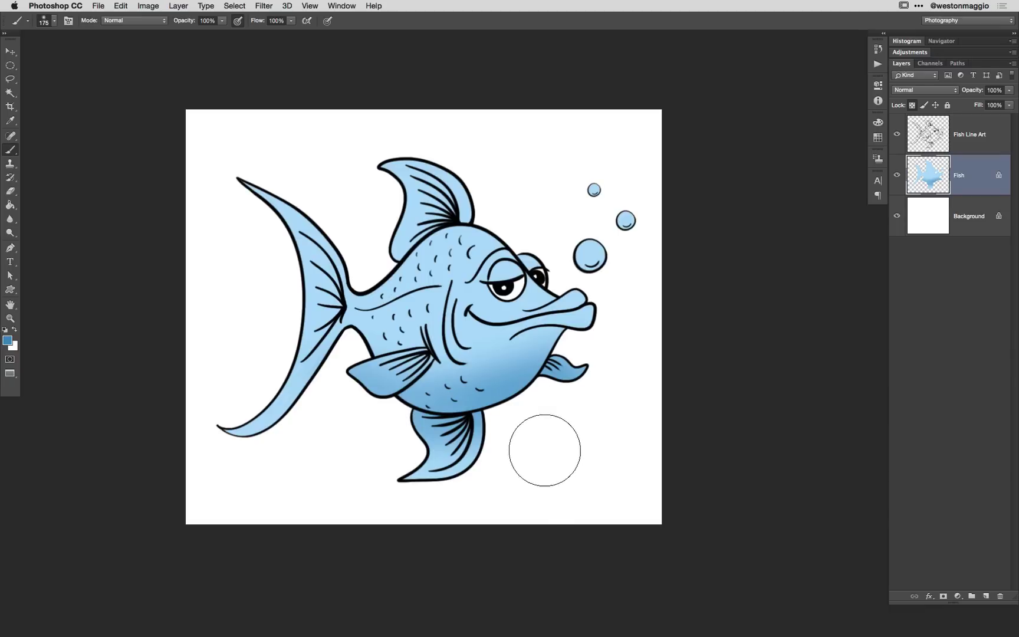
{"action": "left_click_drag", "start_coordinate": [348, 466], "coordinate": [482, 464]}
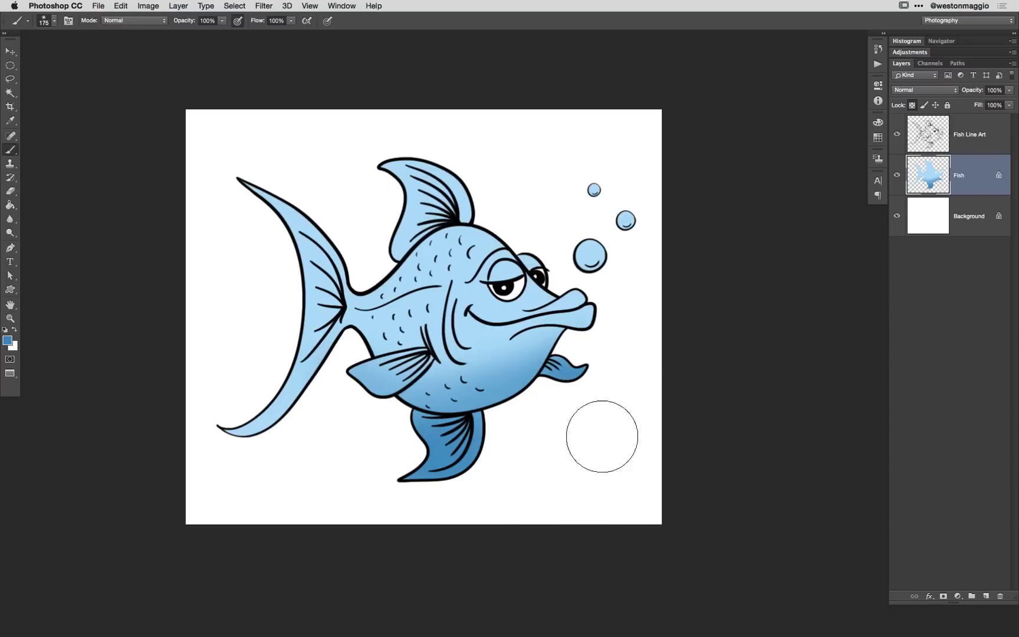
Step: With the brush shrunk to 90, shade the dorsal fin, back and upper tail fin
{"action": "key", "text": "bracketleft"}
{"action": "key", "text": "bracketleft"}
{"action": "key", "text": "bracketleft"}
{"action": "key", "text": "bracketleft"}
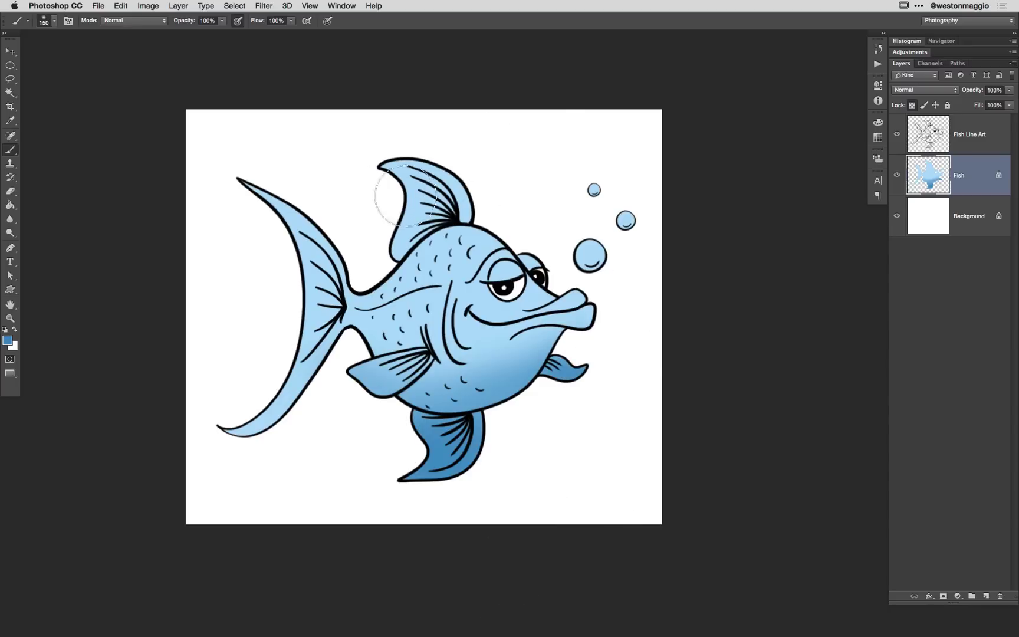
{"action": "mouse_move", "coordinate": [371, 182]}
{"action": "left_mouse_down"}
{"action": "mouse_move", "coordinate": [440, 218]}
{"action": "mouse_move", "coordinate": [427, 233]}
{"action": "left_mouse_up"}
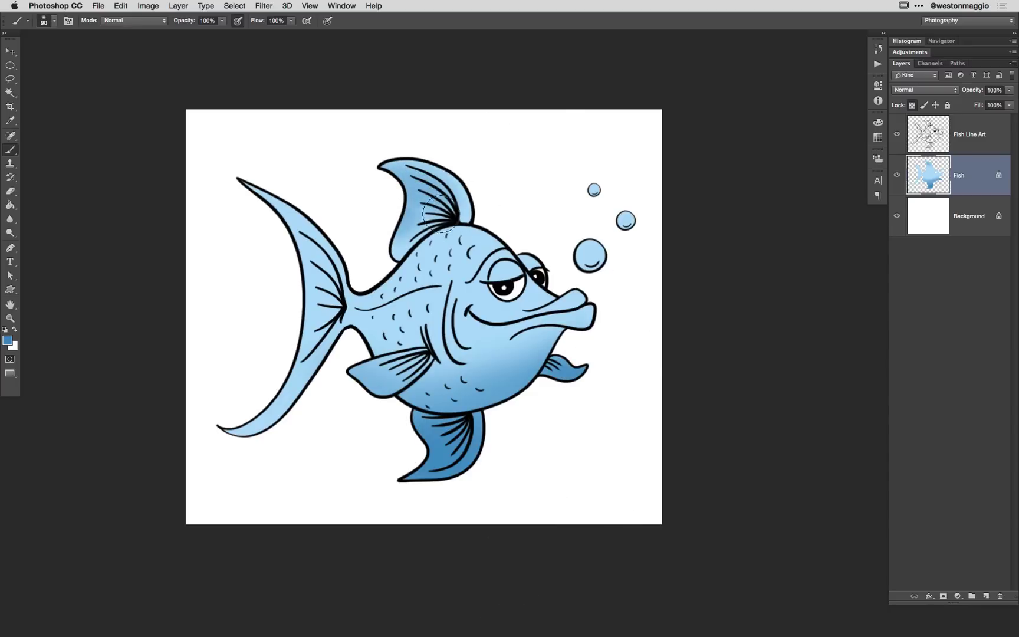
{"action": "left_click_drag", "start_coordinate": [377, 281], "coordinate": [413, 230]}
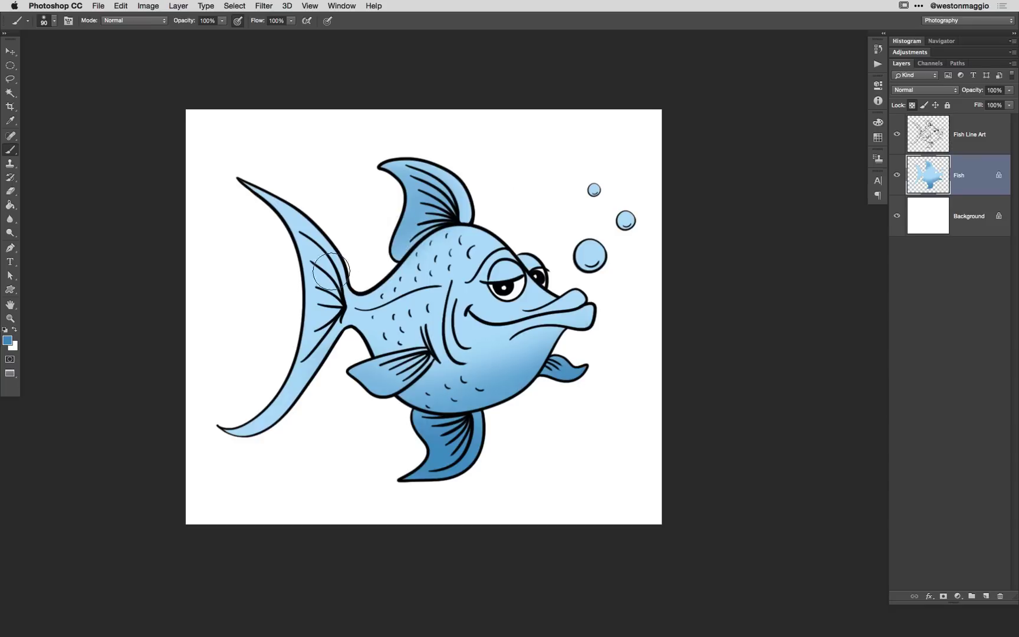
{"action": "mouse_move", "coordinate": [324, 278]}
{"action": "left_mouse_down"}
{"action": "mouse_move", "coordinate": [319, 335]}
{"action": "mouse_move", "coordinate": [323, 268]}
{"action": "mouse_move", "coordinate": [319, 351]}
{"action": "left_mouse_up"}
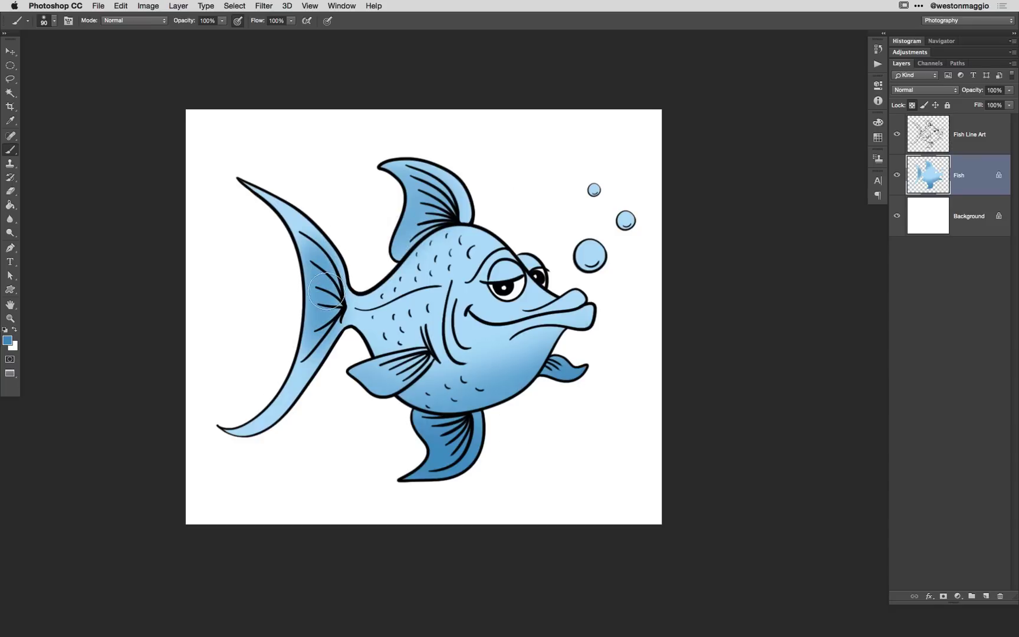
{"action": "key", "text": "bracketleft"}
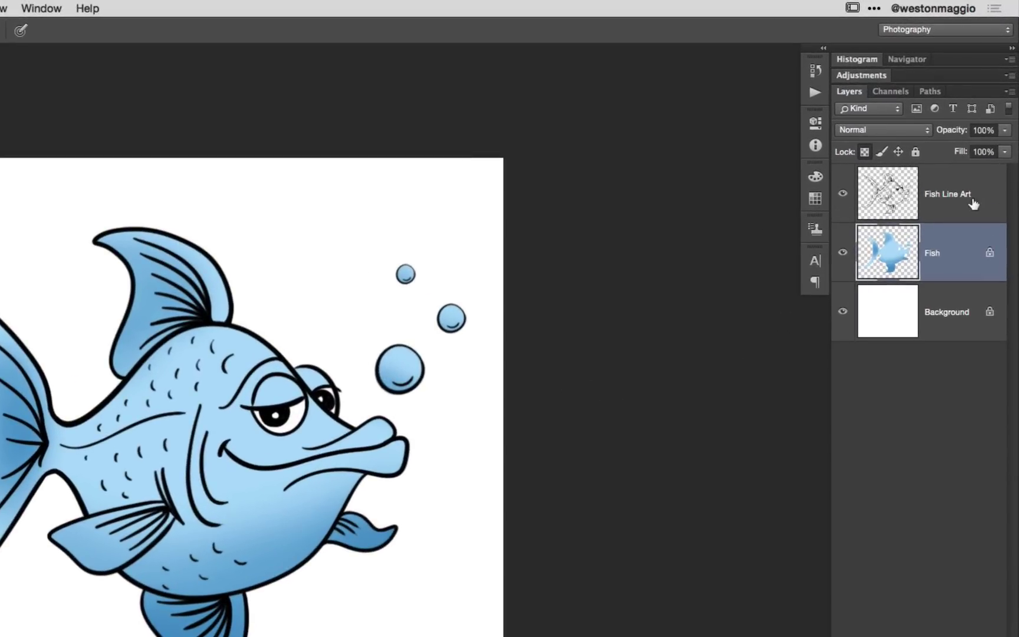
{"action": "left_click", "coordinate": [842, 194]}
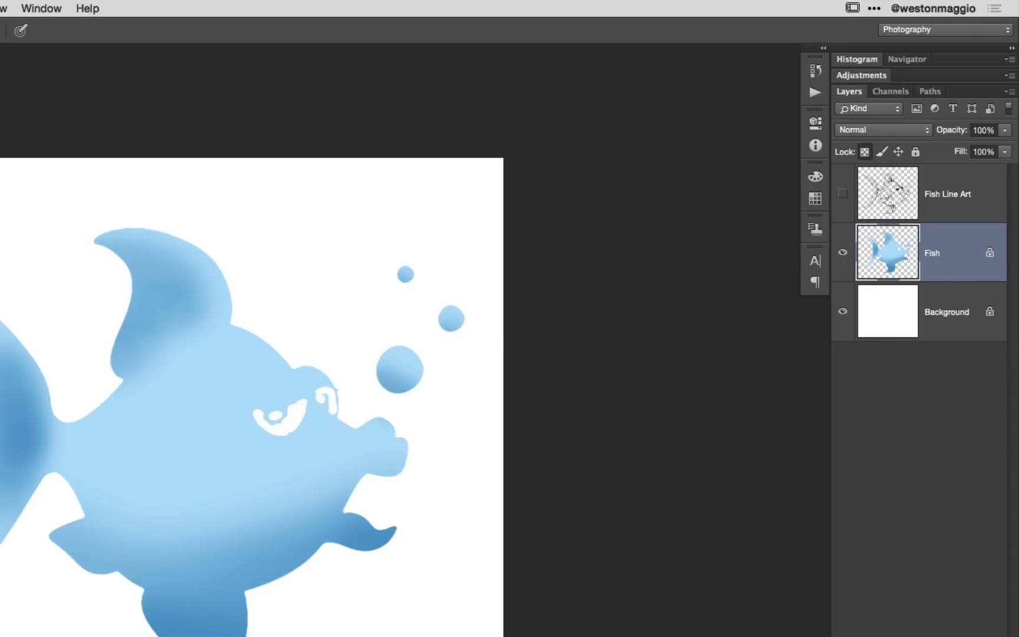
{"action": "left_click", "coordinate": [844, 210]}
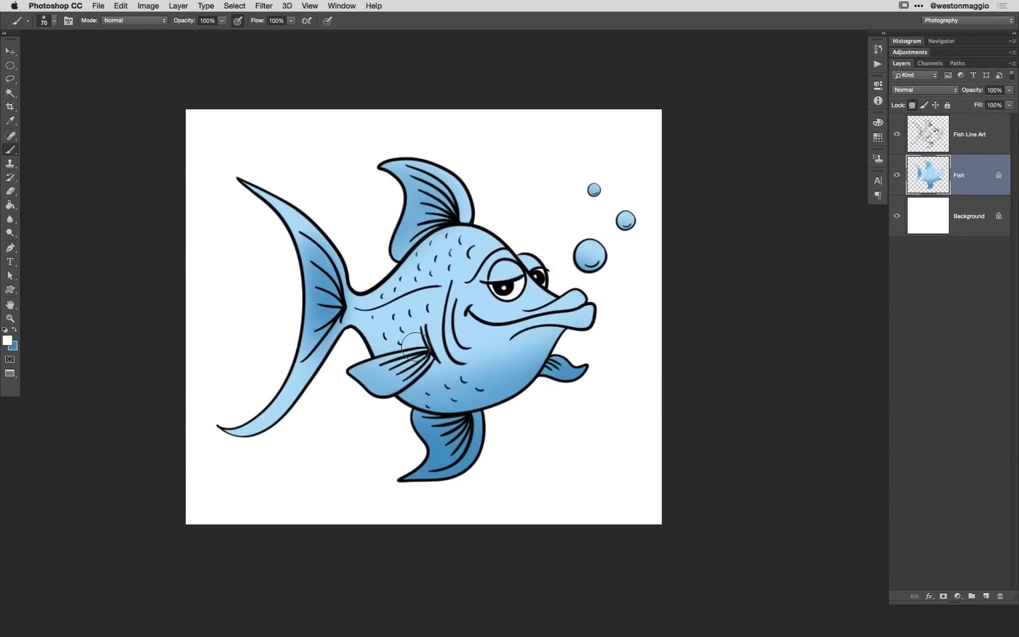
Step: Shrink the brush to 45 px and paint a white highlight over the upper body toward the eye
{"action": "key", "text": "bracketleft"}
{"action": "key", "text": "bracketleft"}
{"action": "left_click_drag", "start_coordinate": [406, 297], "coordinate": [511, 263]}
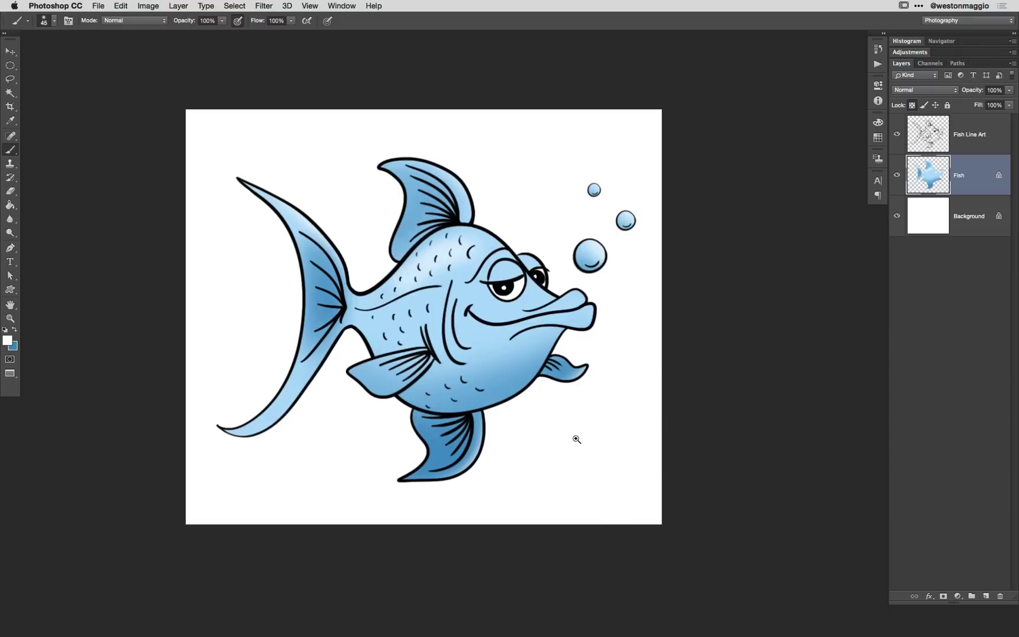
Step: Paint darker blue under the pectoral fin, along the lower fin and into the small fin
{"action": "left_click_drag", "start_coordinate": [428, 389], "coordinate": [412, 353]}
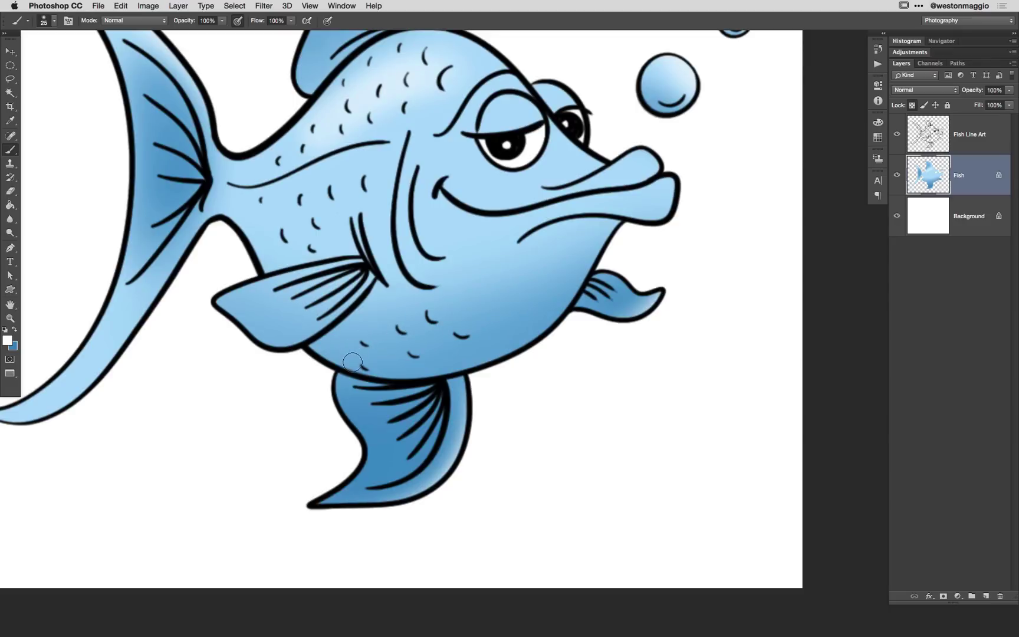
{"action": "key", "text": "x"}
{"action": "mouse_move", "coordinate": [373, 301]}
{"action": "left_mouse_down"}
{"action": "mouse_move", "coordinate": [294, 347]}
{"action": "mouse_move", "coordinate": [348, 331]}
{"action": "mouse_move", "coordinate": [336, 341]}
{"action": "mouse_move", "coordinate": [283, 365]}
{"action": "left_mouse_up"}
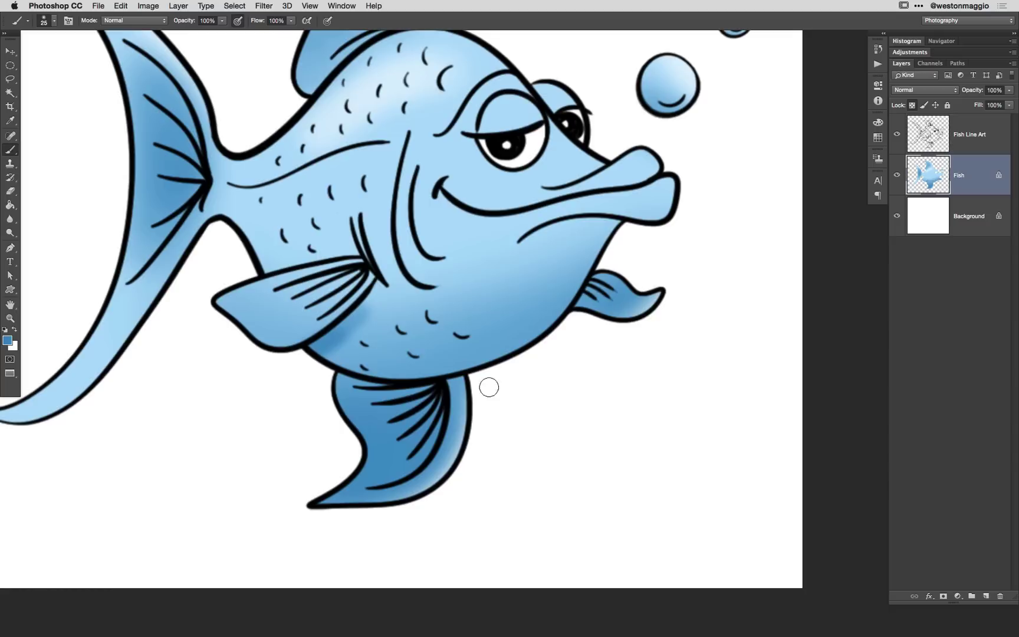
{"action": "mouse_move", "coordinate": [489, 387]}
{"action": "left_mouse_down"}
{"action": "mouse_move", "coordinate": [346, 391]}
{"action": "mouse_move", "coordinate": [408, 395]}
{"action": "left_mouse_up"}
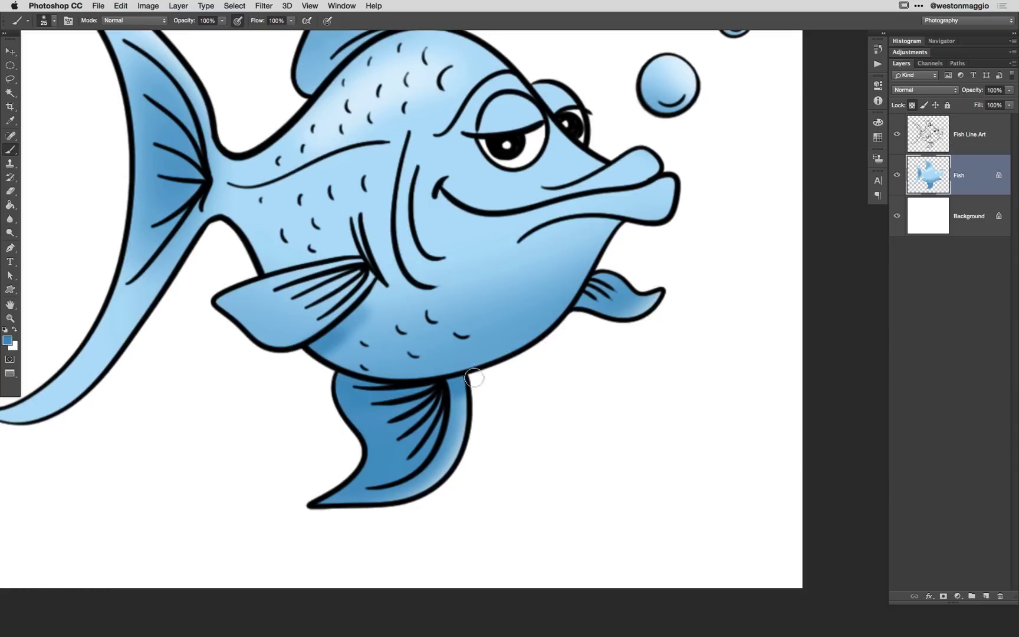
{"action": "left_click_drag", "start_coordinate": [610, 269], "coordinate": [585, 306]}
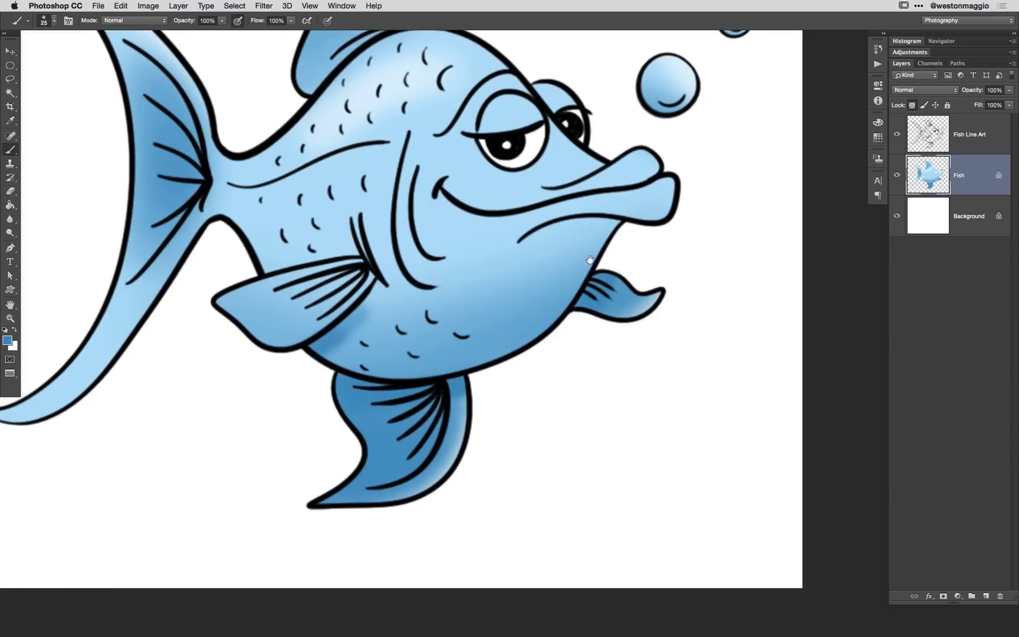
{"action": "left_click_drag", "start_coordinate": [590, 260], "coordinate": [543, 277]}
{"action": "mouse_move", "coordinate": [489, 300]}
{"action": "left_mouse_down"}
{"action": "mouse_move", "coordinate": [591, 298]}
{"action": "mouse_move", "coordinate": [585, 310]}
{"action": "mouse_move", "coordinate": [519, 277]}
{"action": "left_mouse_up"}
{"action": "key", "text": "super+z"}
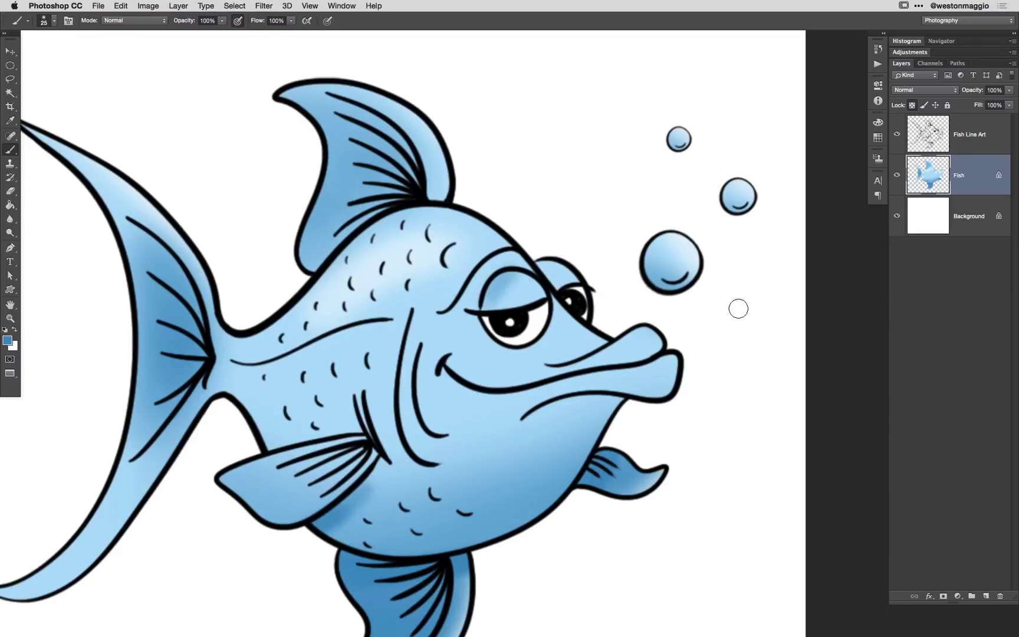
Step: Paint a thin white rim highlight along the fish's lower belly, then view the whole fish
{"action": "key", "text": "x"}
{"action": "left_click_drag", "start_coordinate": [438, 369], "coordinate": [450, 271]}
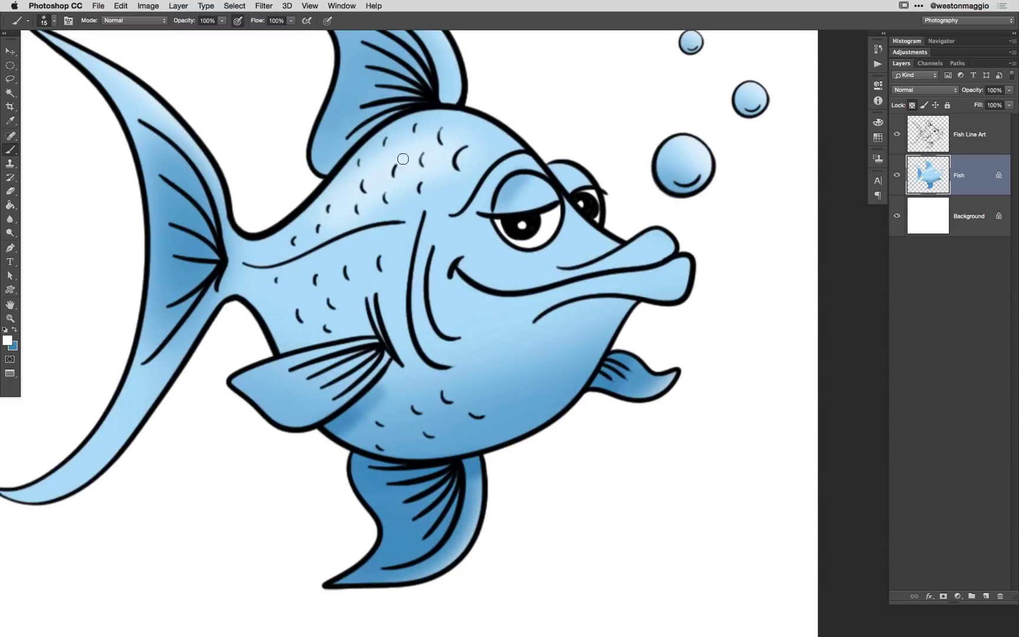
{"action": "scroll", "coordinate": [540, 292], "scroll_direction": "down", "scroll_amount": 3}
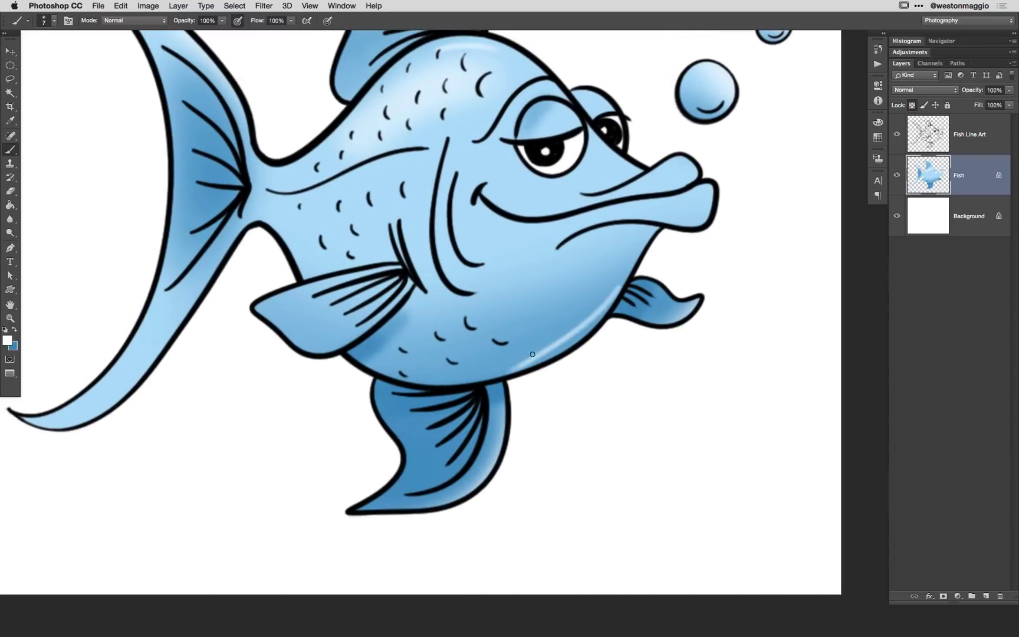
{"action": "mouse_move", "coordinate": [567, 290]}
{"action": "left_mouse_down"}
{"action": "mouse_move", "coordinate": [542, 287]}
{"action": "mouse_move", "coordinate": [506, 344]}
{"action": "mouse_move", "coordinate": [484, 350]}
{"action": "left_mouse_up"}
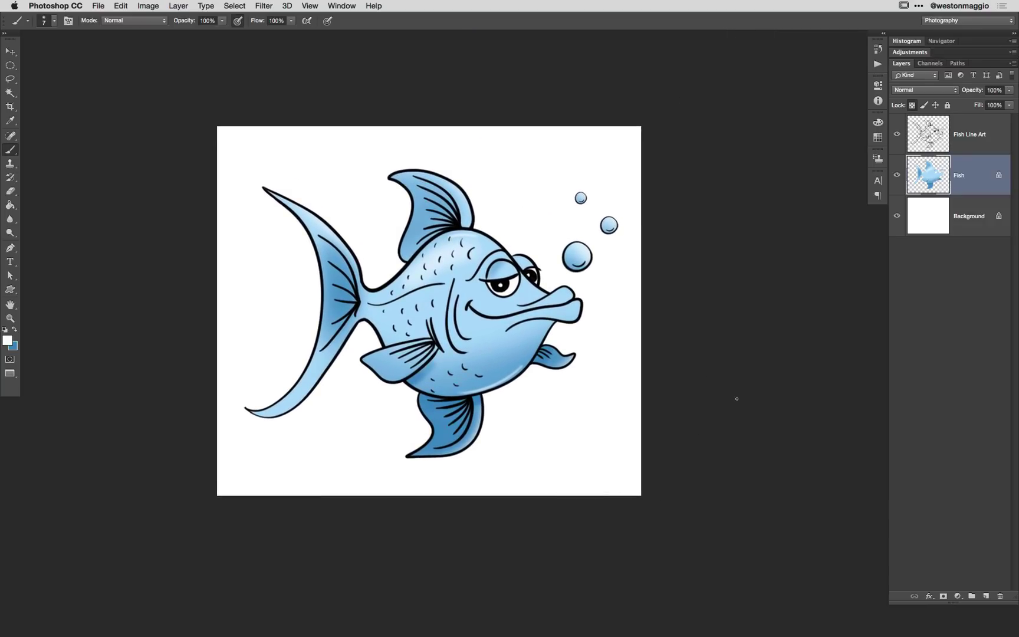